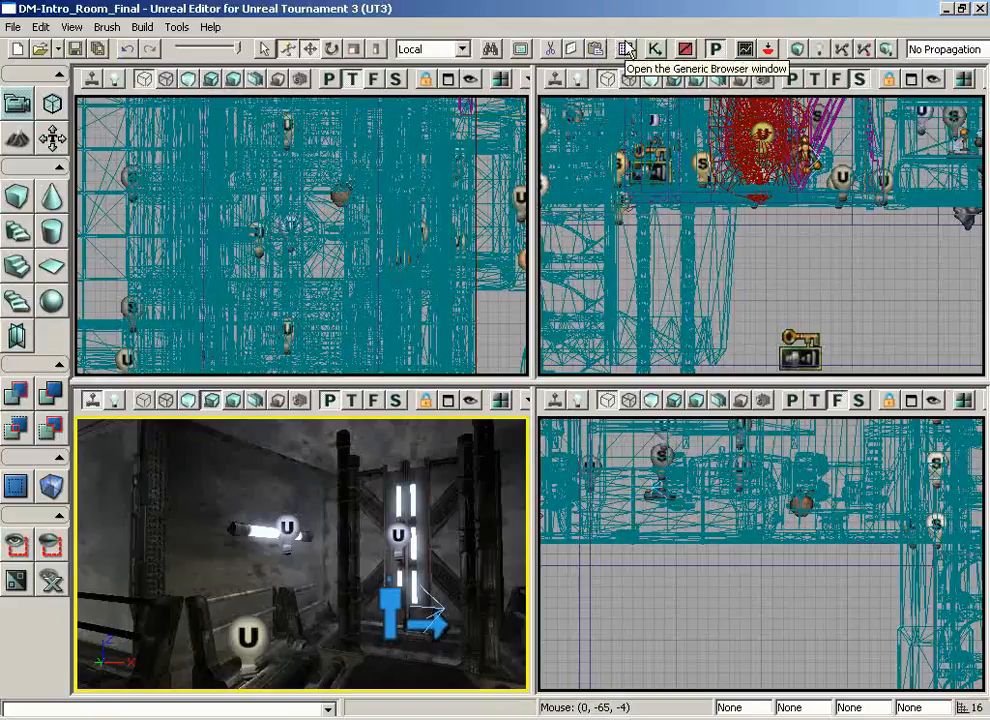
Open the Generic Browser and look over the materials in the LT_Deco package from the beginning.
left_click(628, 49)
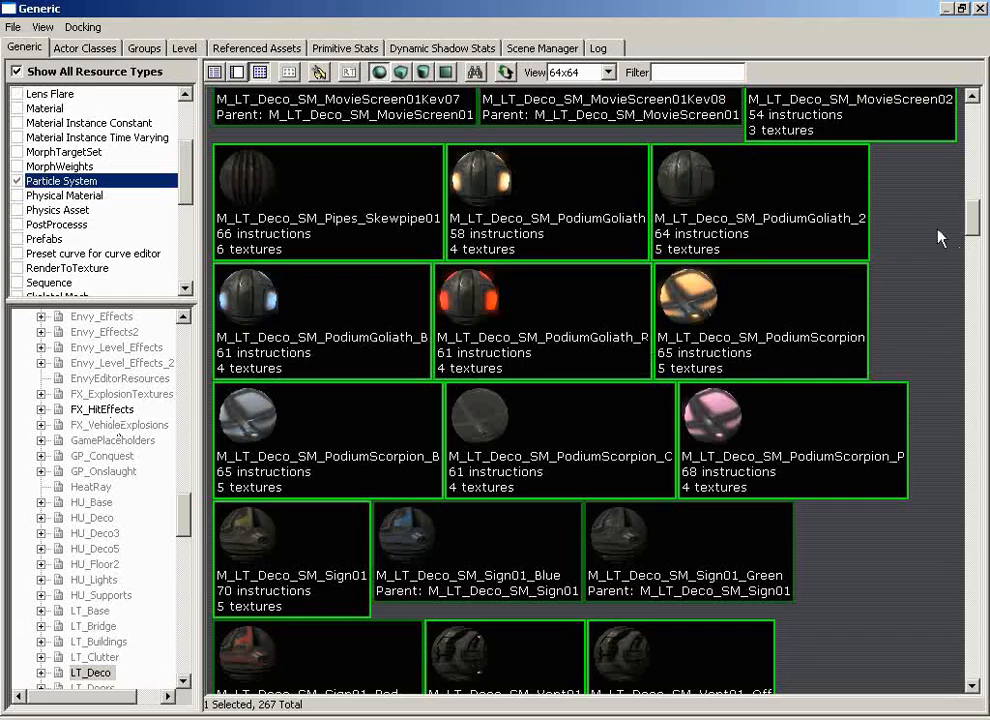
scroll(900, 120, "up", 12)
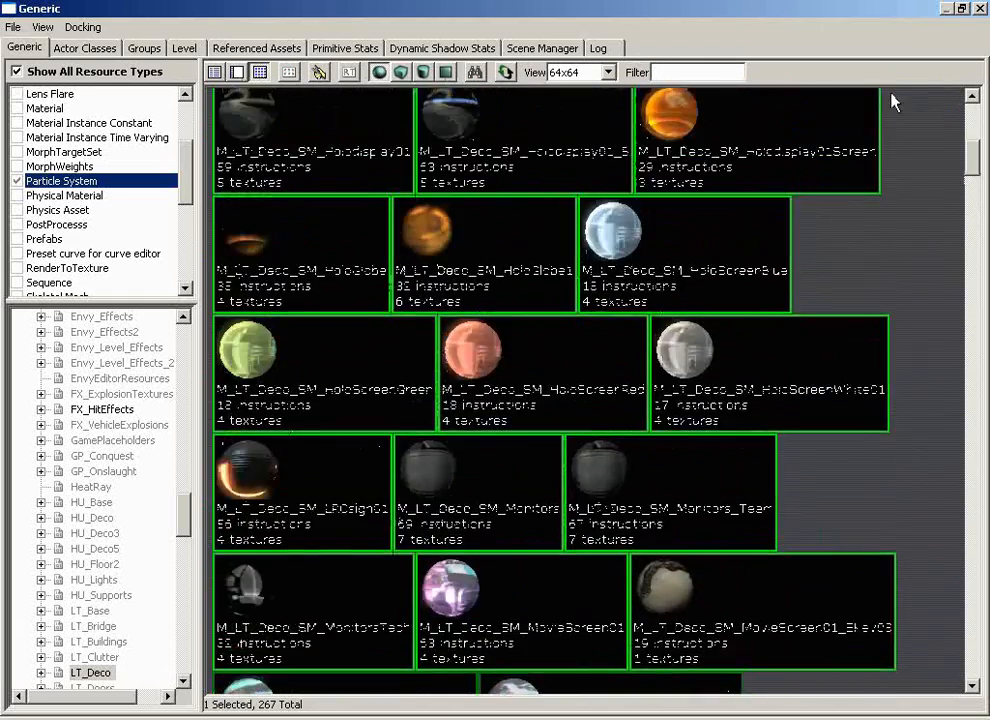
scroll(893, 101, "up", 10)
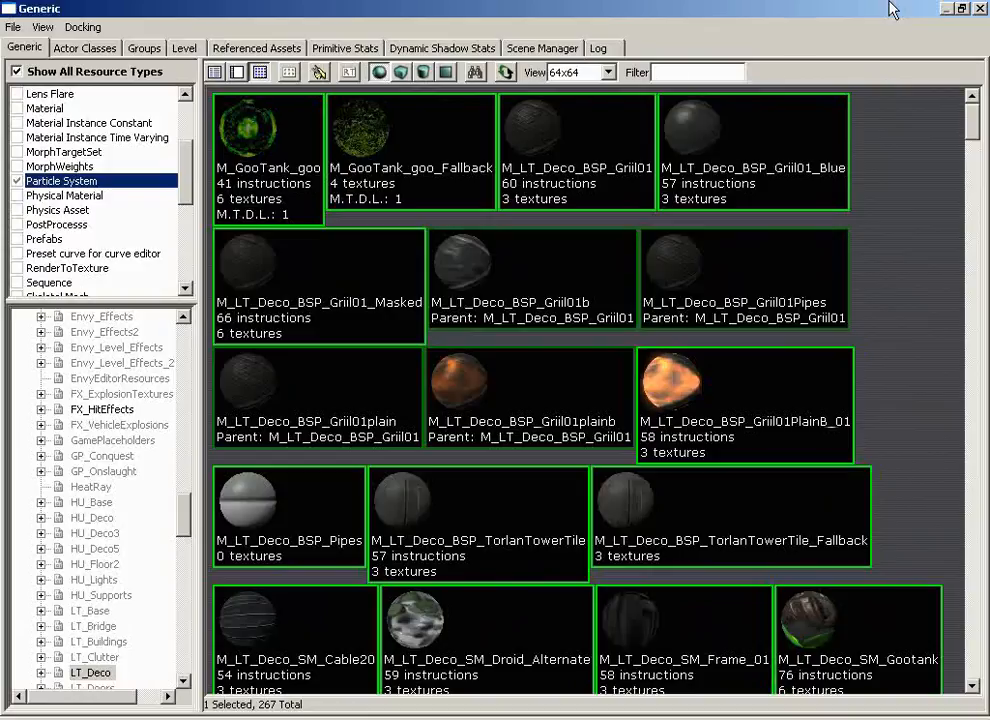
Browse the contents of the LT_Deco, LT_Buildings, HU_Deco5, HU_Supports and HU_Floor2 packages.
left_click(95, 674)
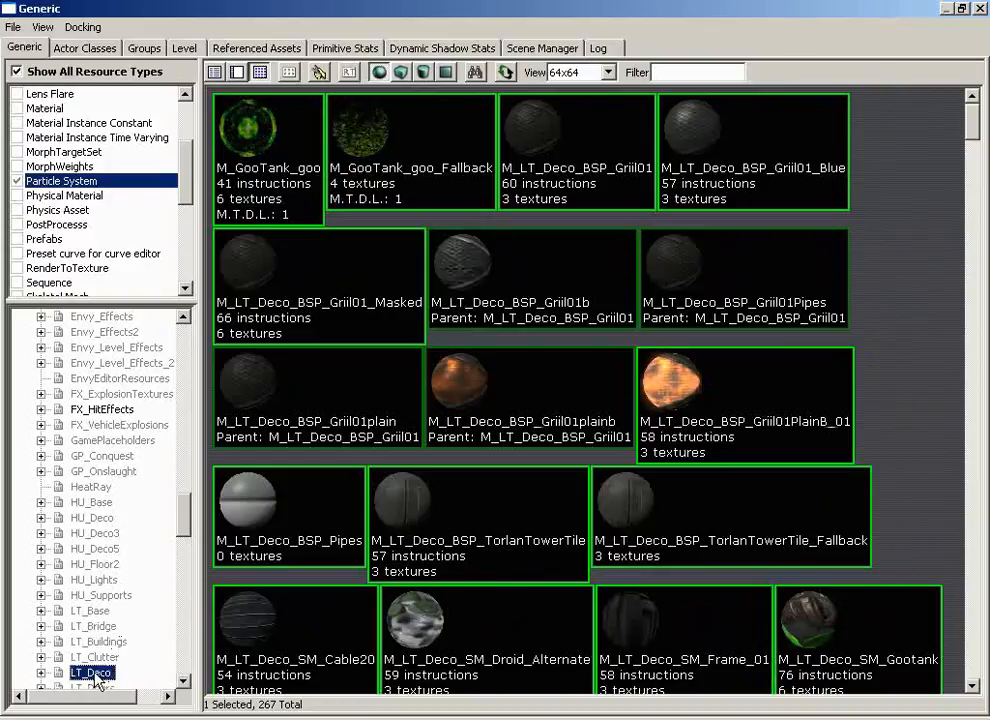
scroll(117, 535, "down", 4)
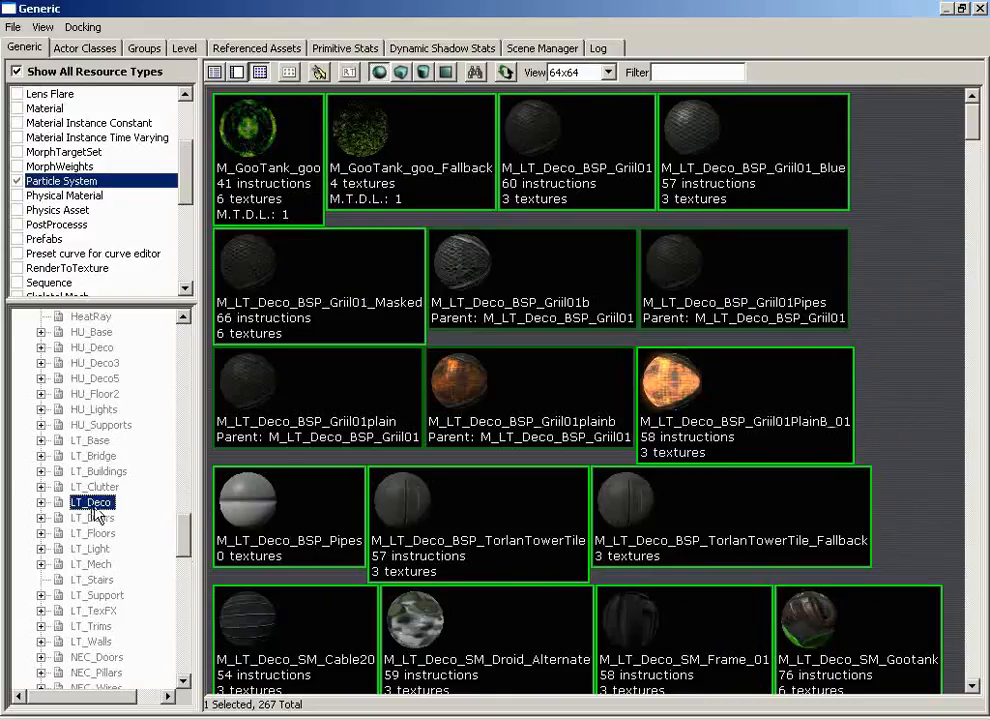
left_click(98, 471)
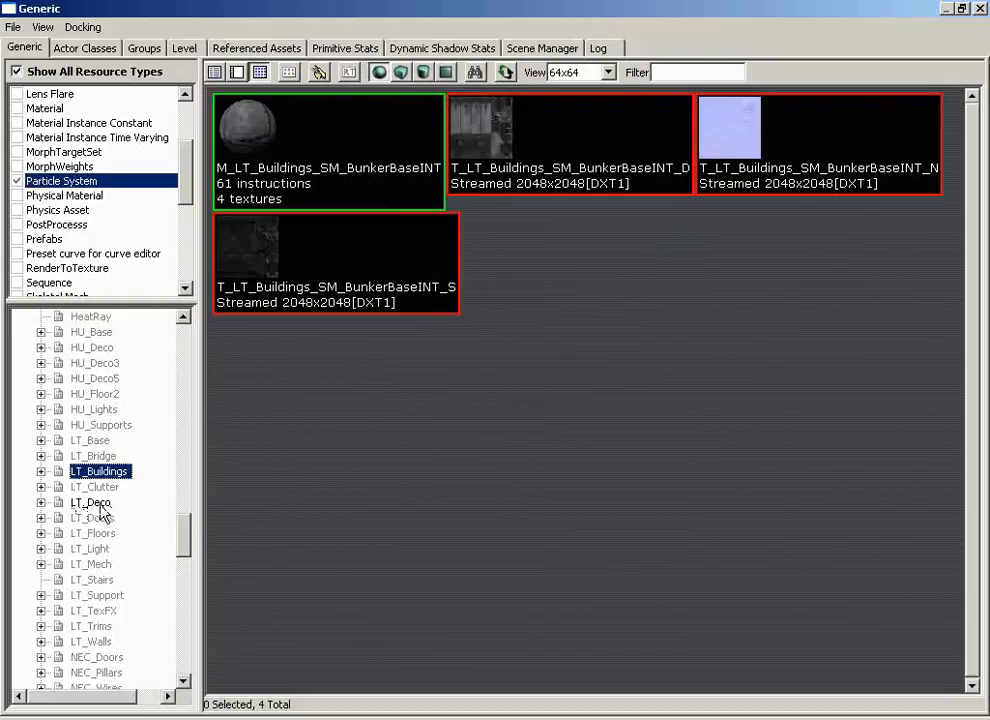
left_click(95, 378)
left_click(95, 394)
left_click(98, 425)
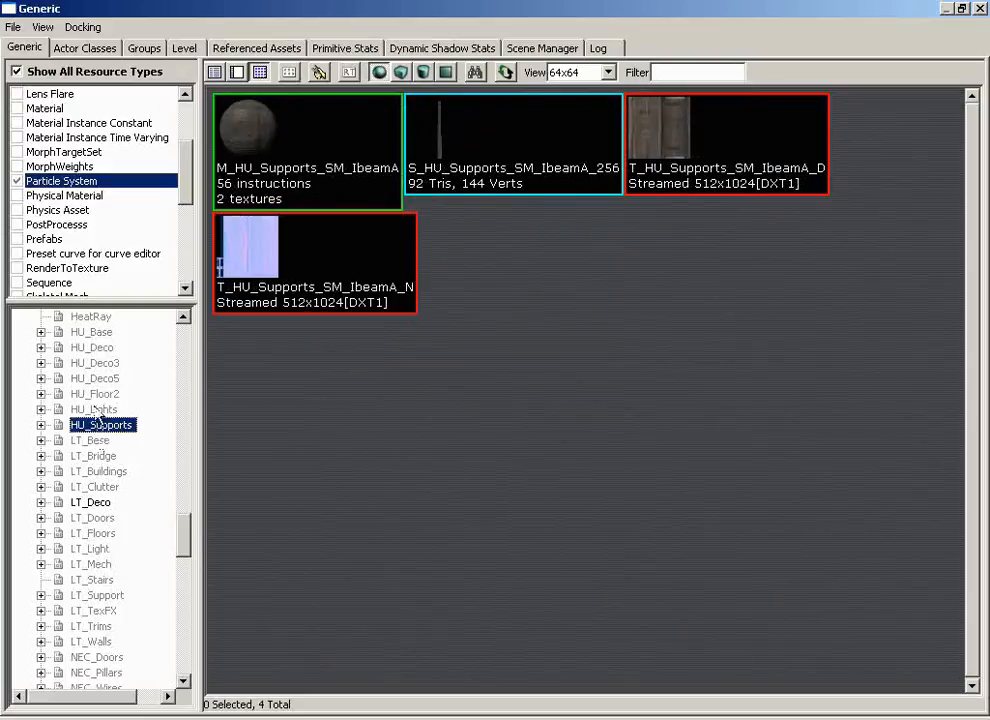
left_click(97, 396)
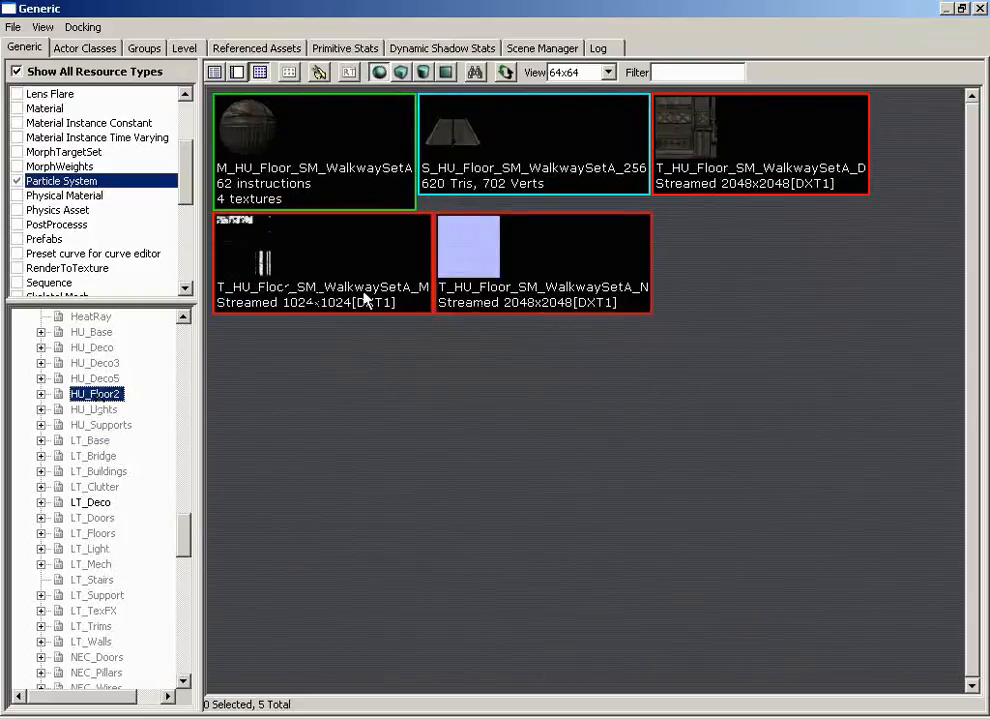
Fully load the LT_Base package.
right_click(103, 442)
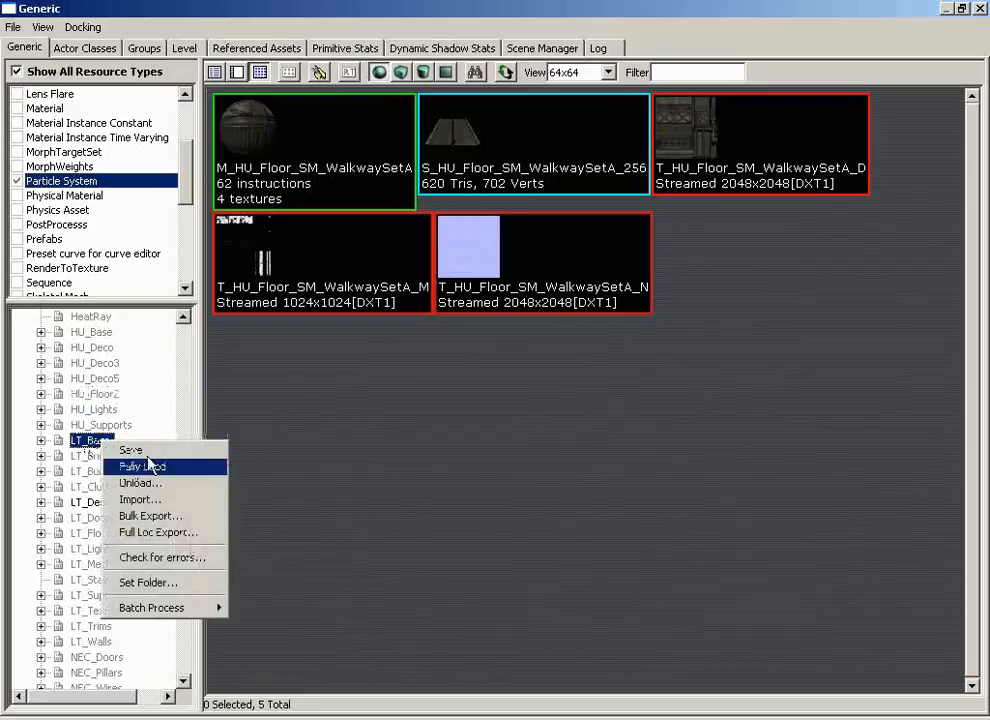
left_click(151, 468)
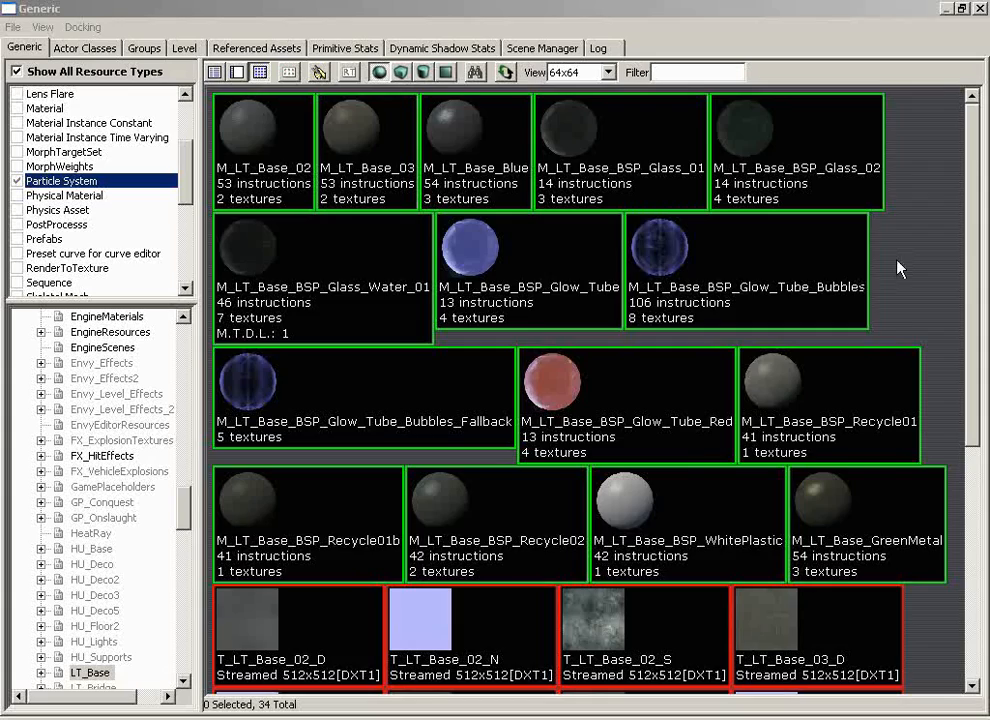
Examine the full range of materials and textures in the LT_Base package.
scroll(898, 268, "down", 3)
scroll(898, 268, "down", 4)
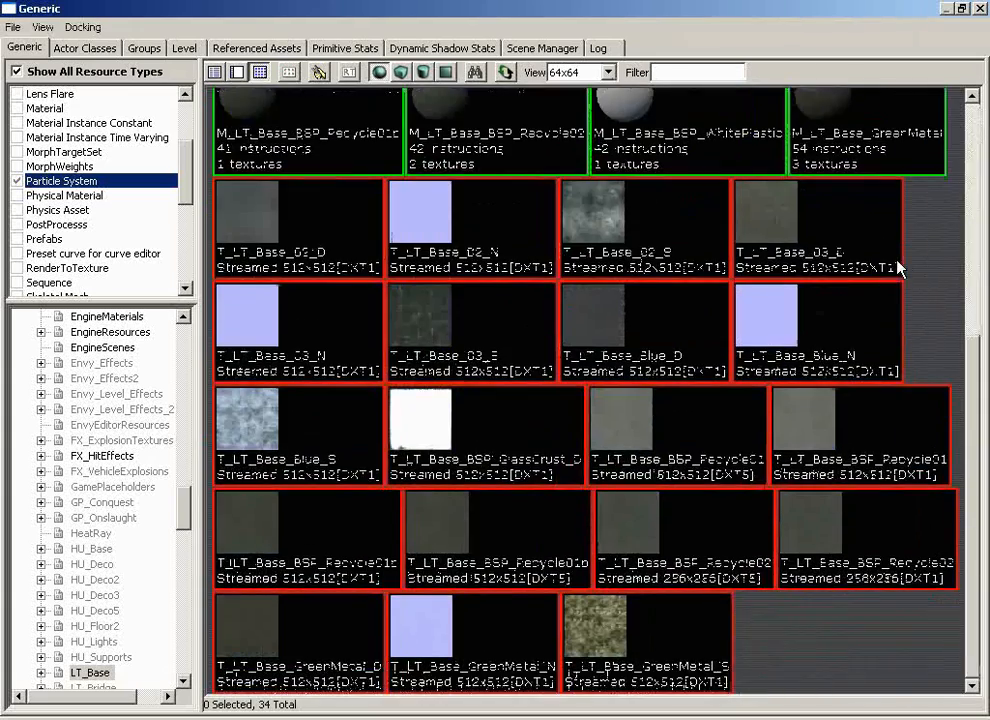
scroll(836, 265, "up", 7)
scroll(928, 221, "down", 6)
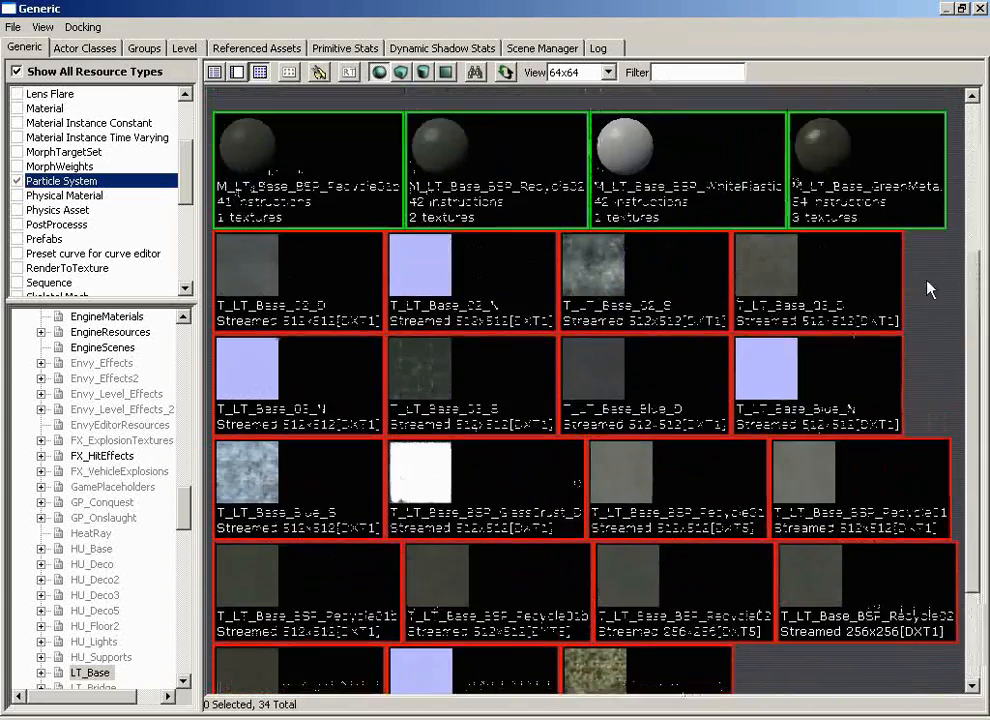
scroll(928, 250, "up", 6)
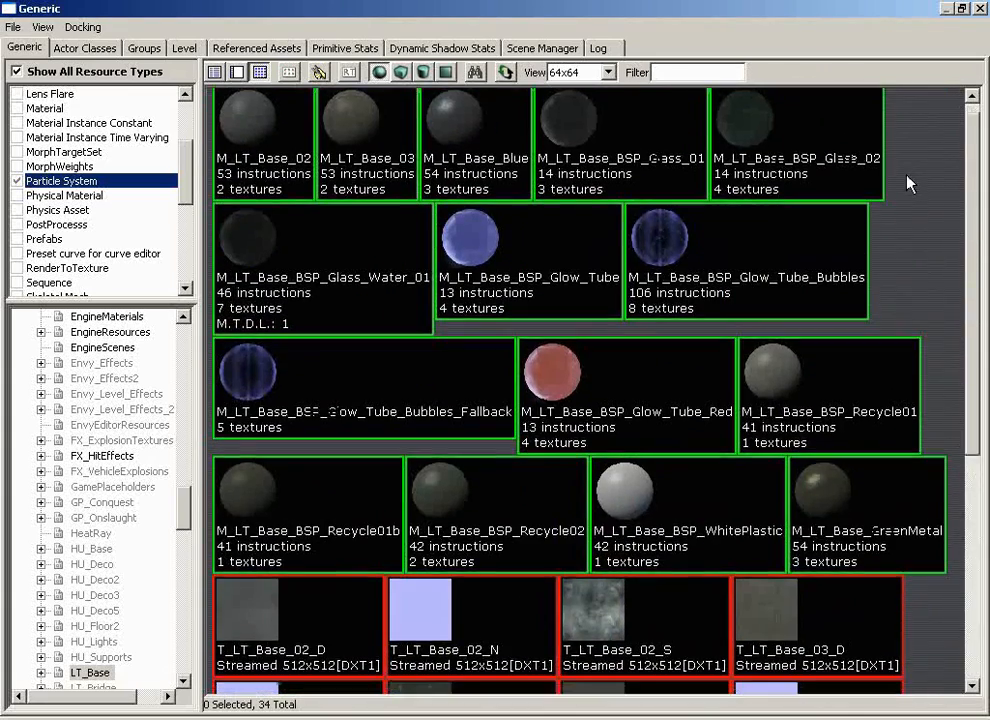
scroll(908, 203, "down", 6)
scroll(912, 270, "up", 6)
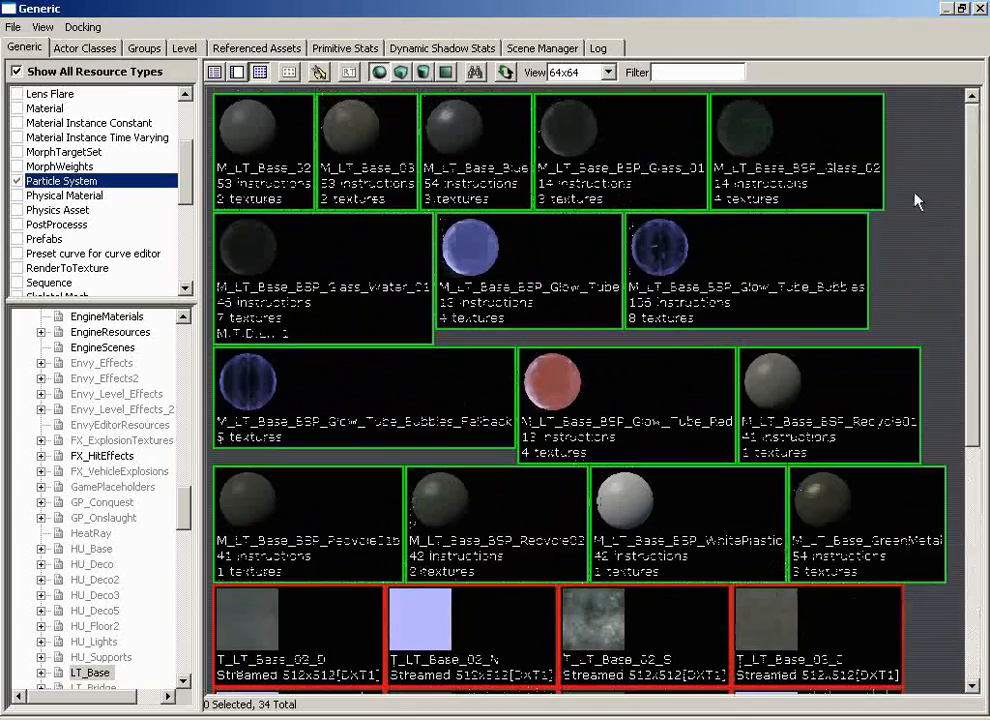
left_click_drag(968, 185, 968, 498)
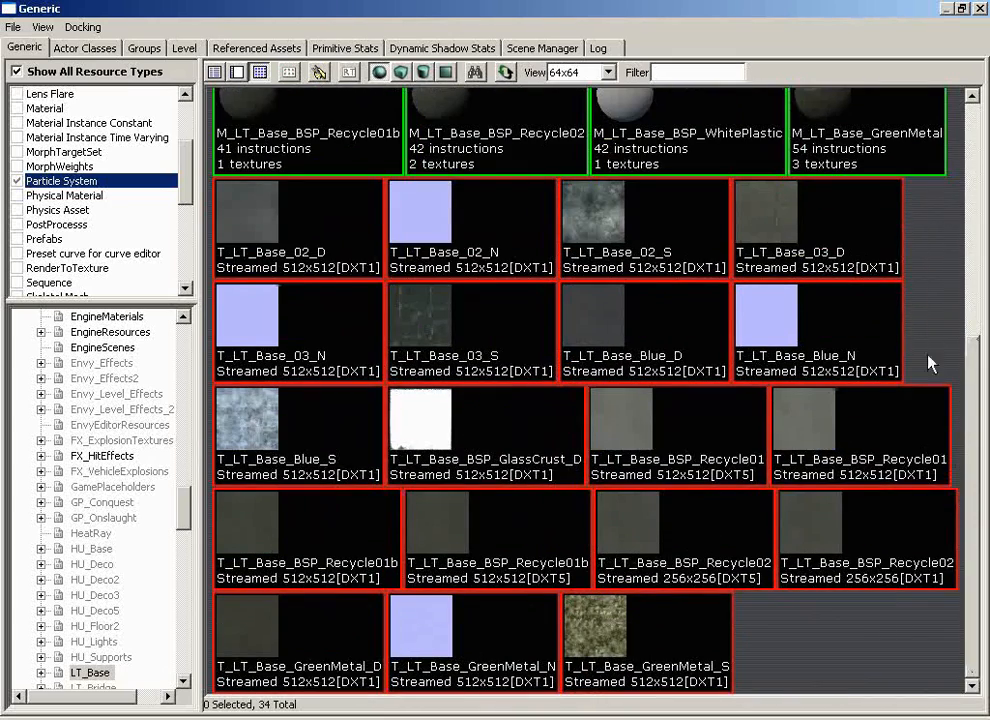
scroll(928, 338, "up", 5)
scroll(928, 338, "down", 5)
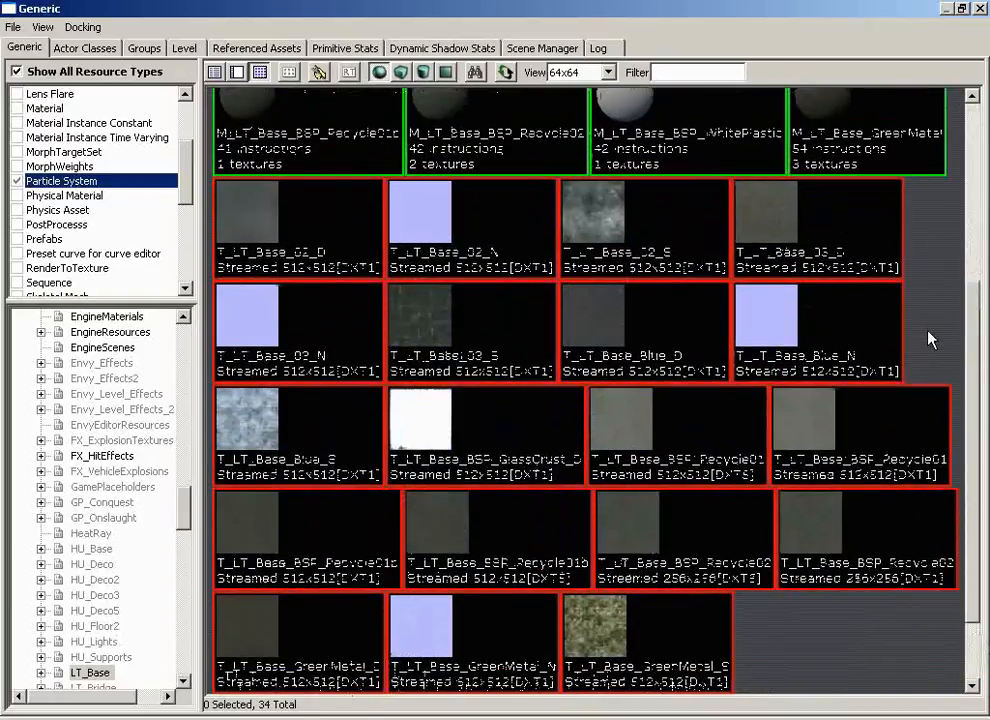
scroll(917, 336, "up", 5)
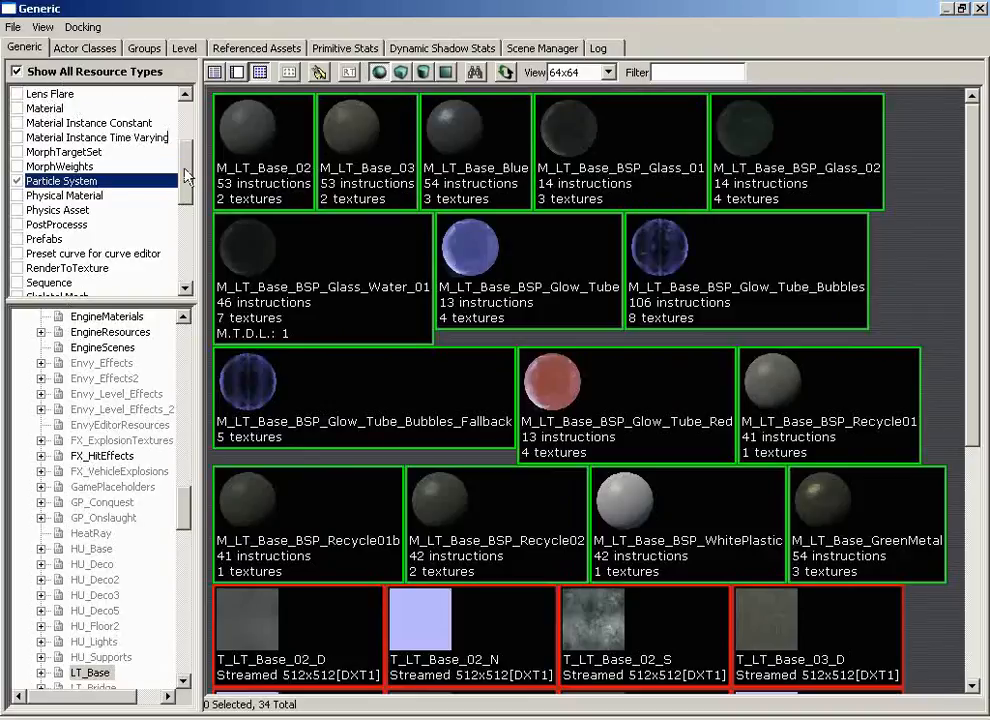
Limit the displayed resource types to Material only and show the LT_Base package's materials.
scroll(186, 130, "up", 2)
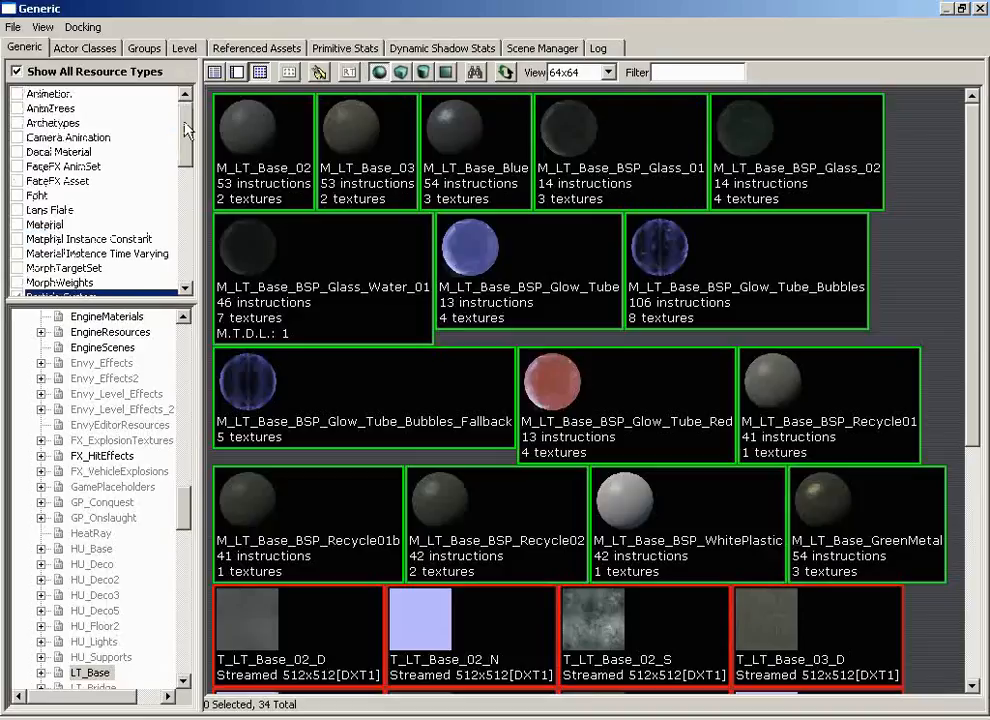
scroll(186, 130, "down", 2)
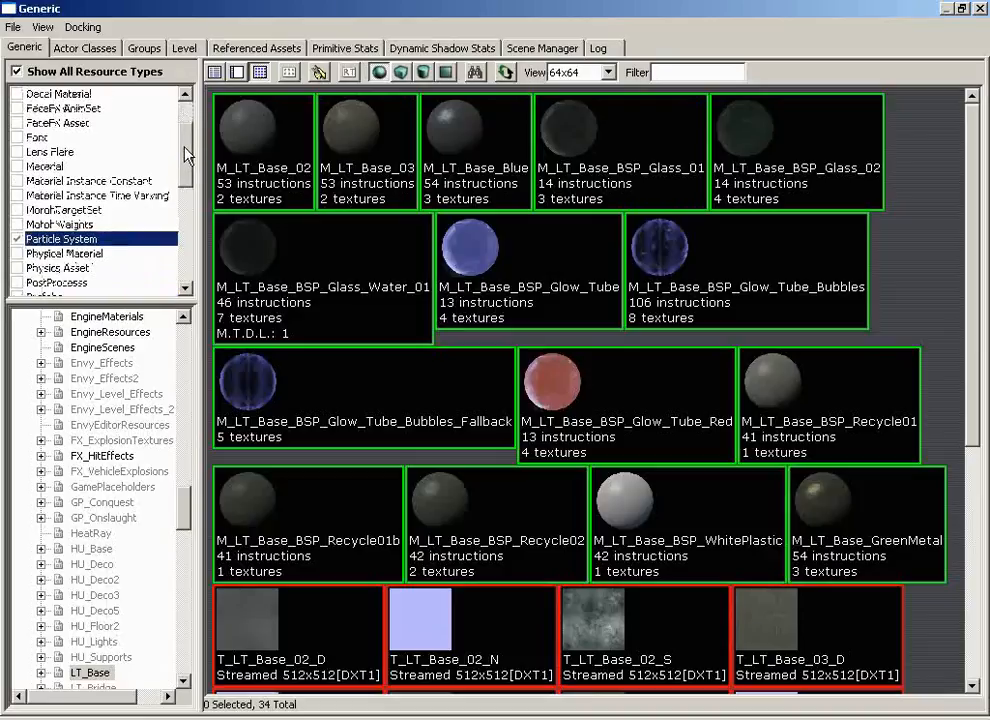
left_click(18, 240)
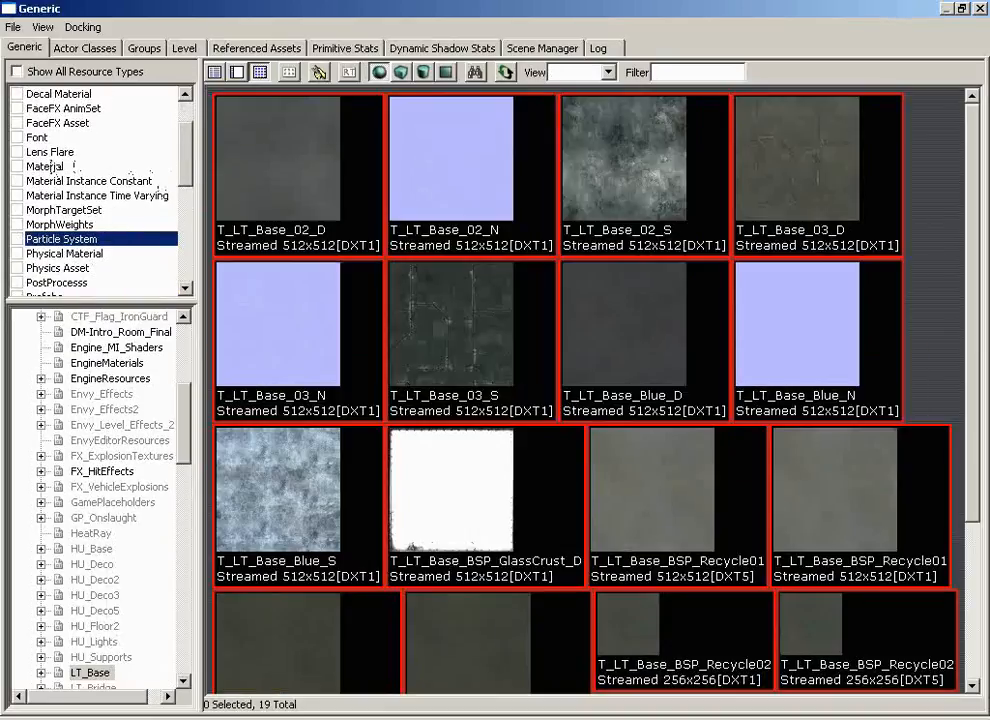
scroll(190, 165, "down", 1)
left_click_drag(190, 165, 190, 115)
left_click(18, 211)
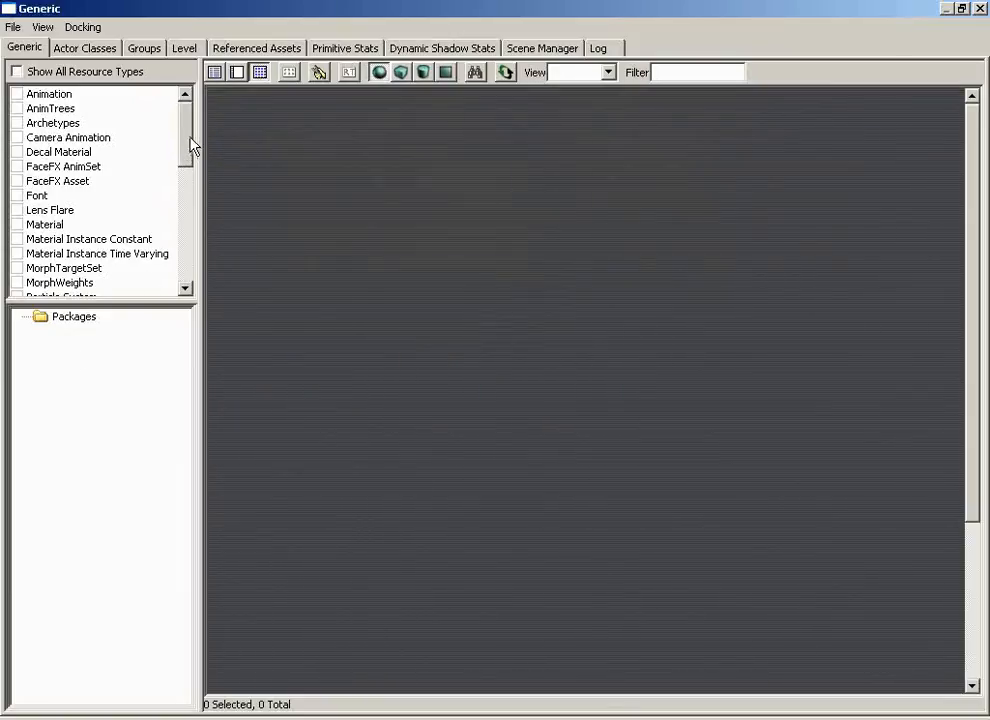
left_click(17, 225)
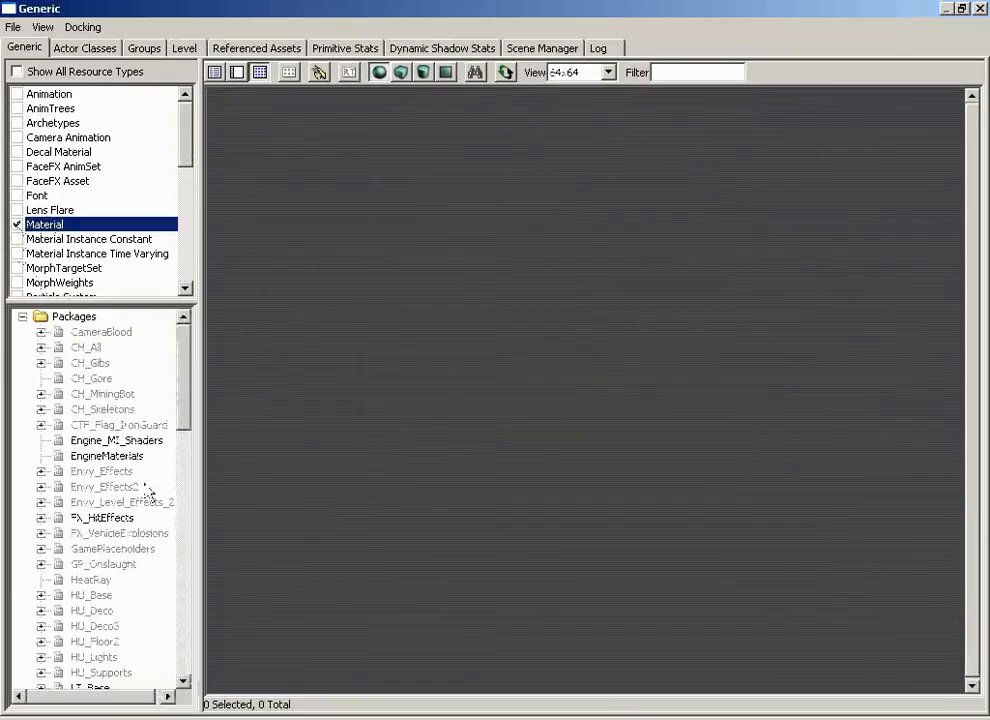
left_click_drag(183, 393, 168, 457)
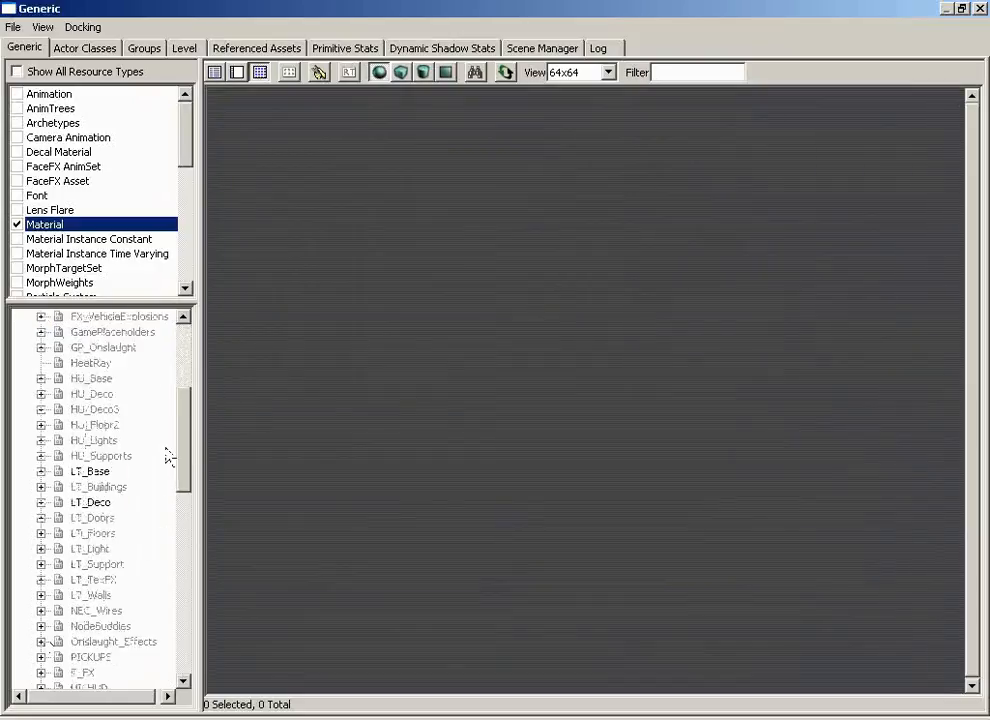
left_click(92, 472)
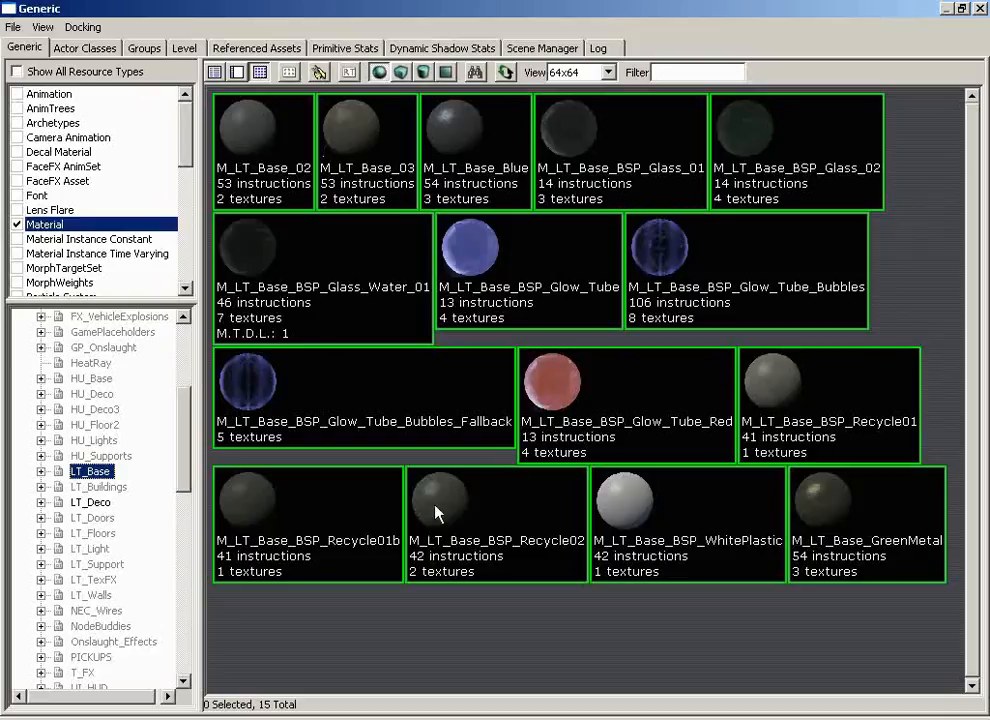
Turn Show All Resource Types back on and look over the LT_Base package's contents.
left_click(17, 74)
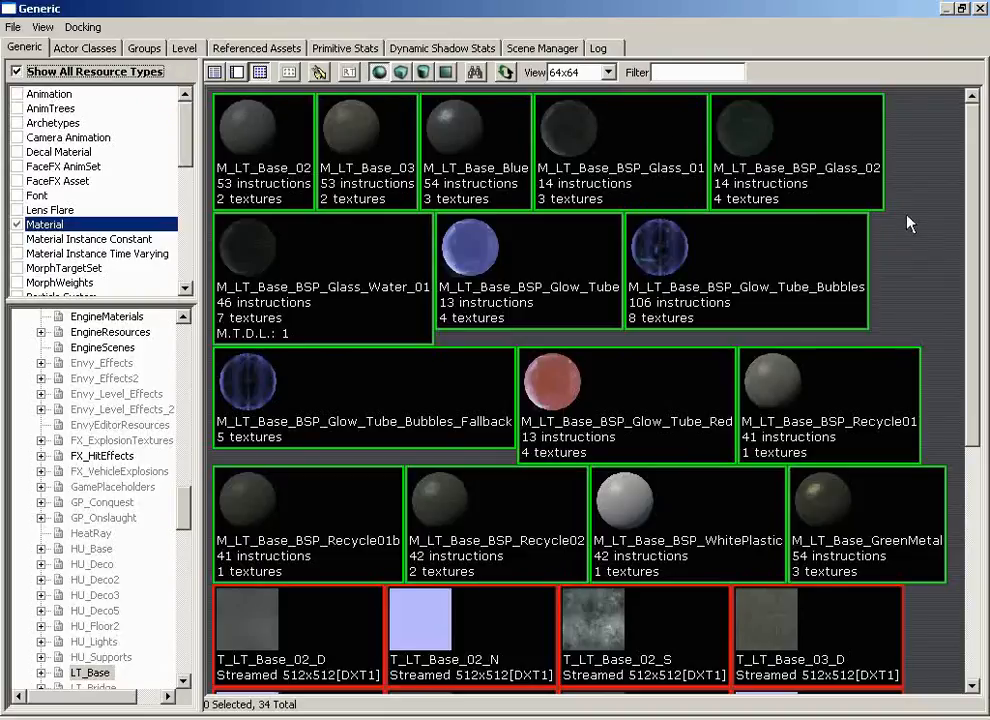
scroll(910, 210, "down", 5)
scroll(910, 200, "up", 5)
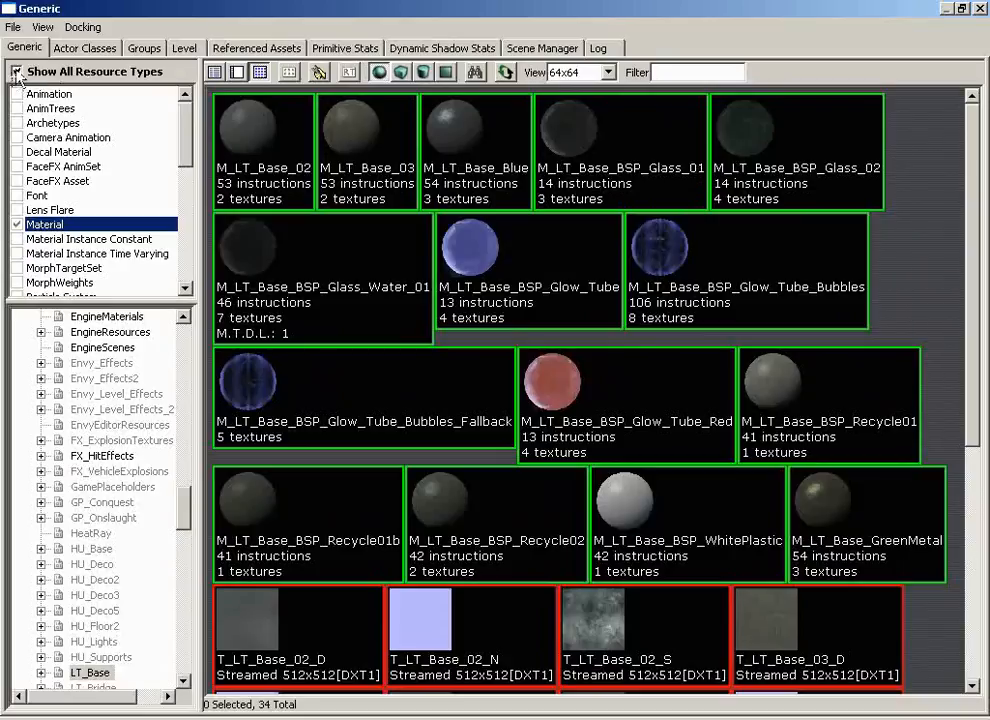
Filter the LT_Base package's assets by the text "glass".
left_click(680, 72)
type("i")
type("glass")
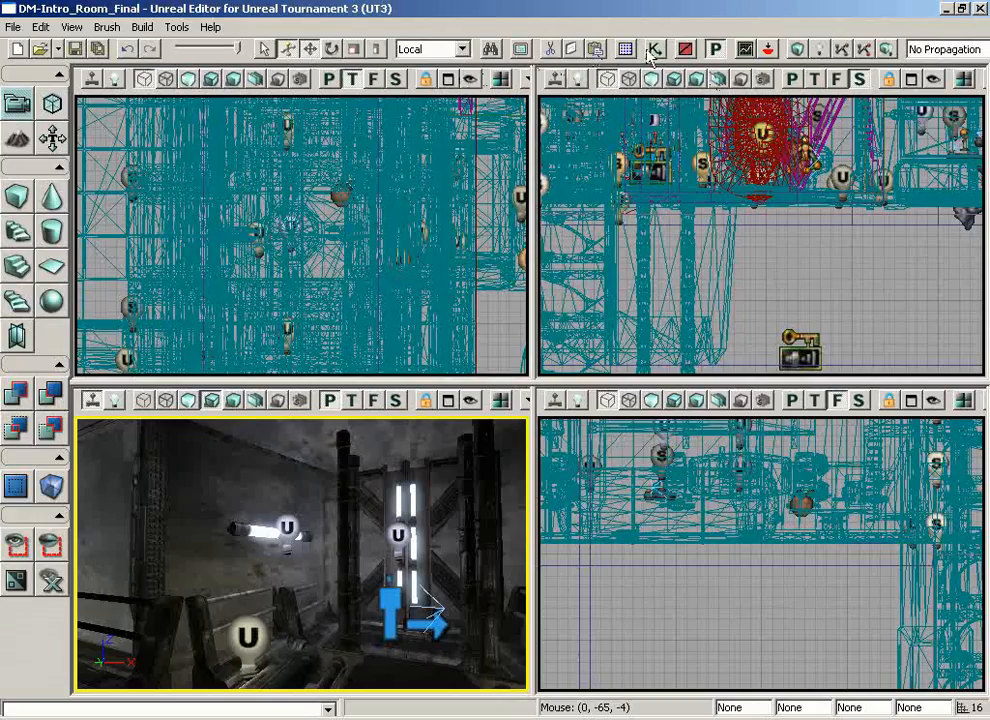
Bring the Generic Browser back up and clear the filter text to list every LT_Base asset.
left_click(626, 50)
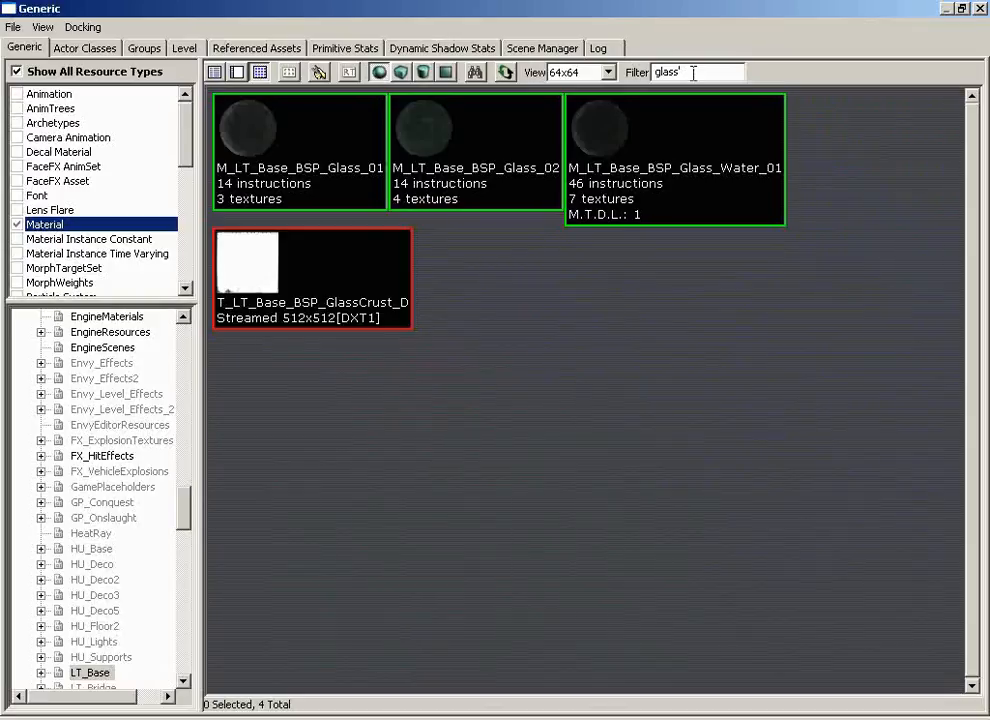
key("BackSpace")
key("BackSpace")
key("BackSpace")
key("BackSpace")
key("BackSpace")
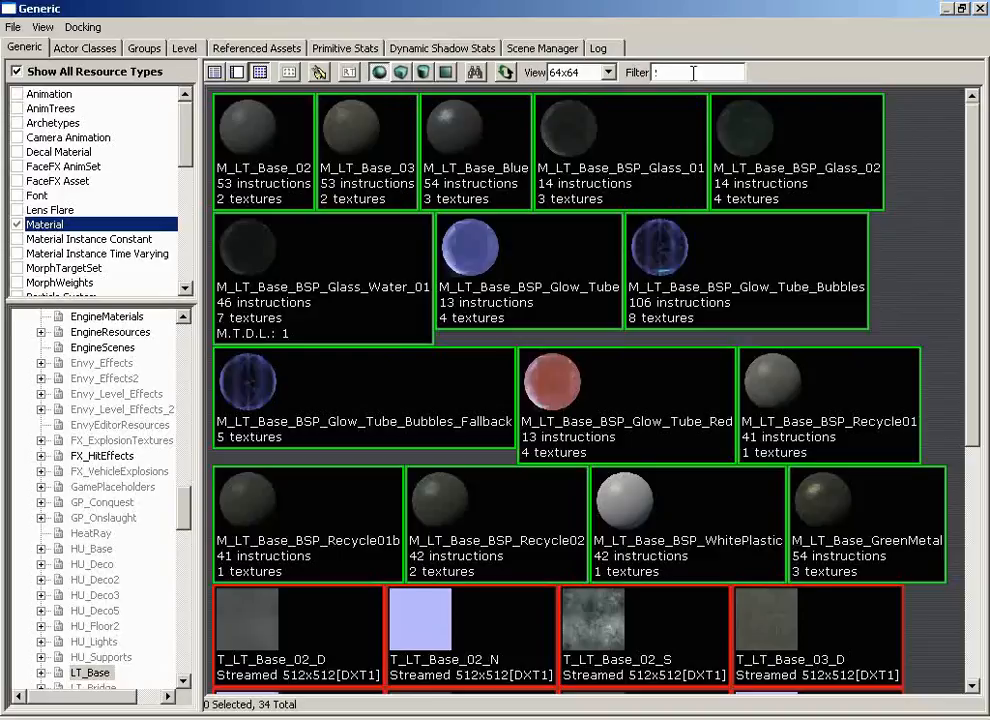
Display the LT_Base assets as a detailed list and widen the Object column to fit the asset names.
left_click(215, 74)
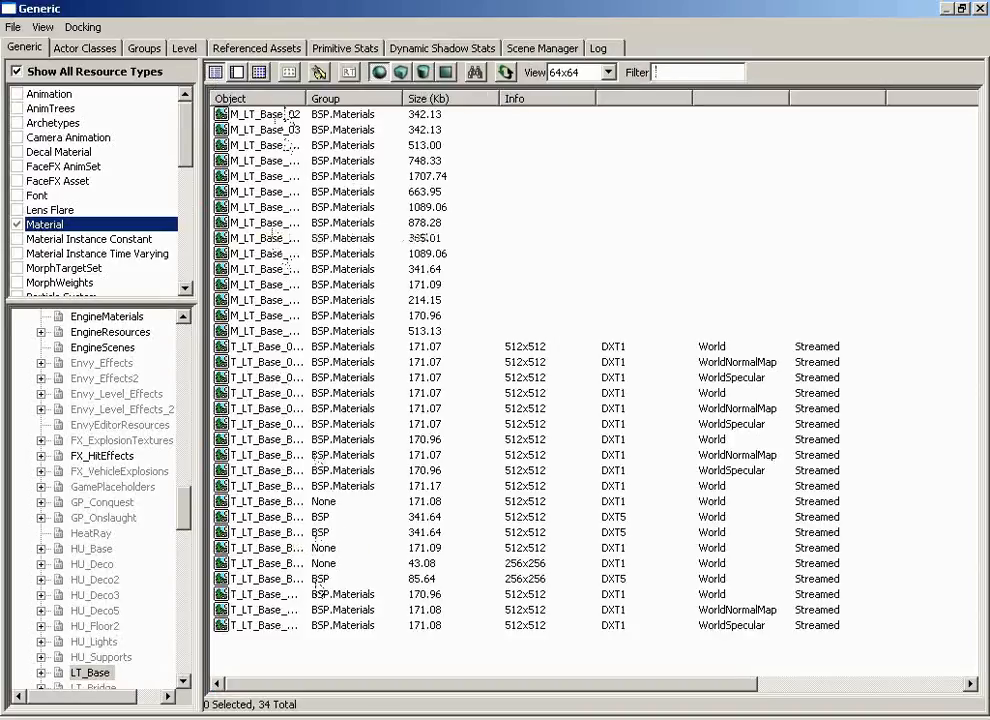
left_click_drag(305, 98, 392, 98)
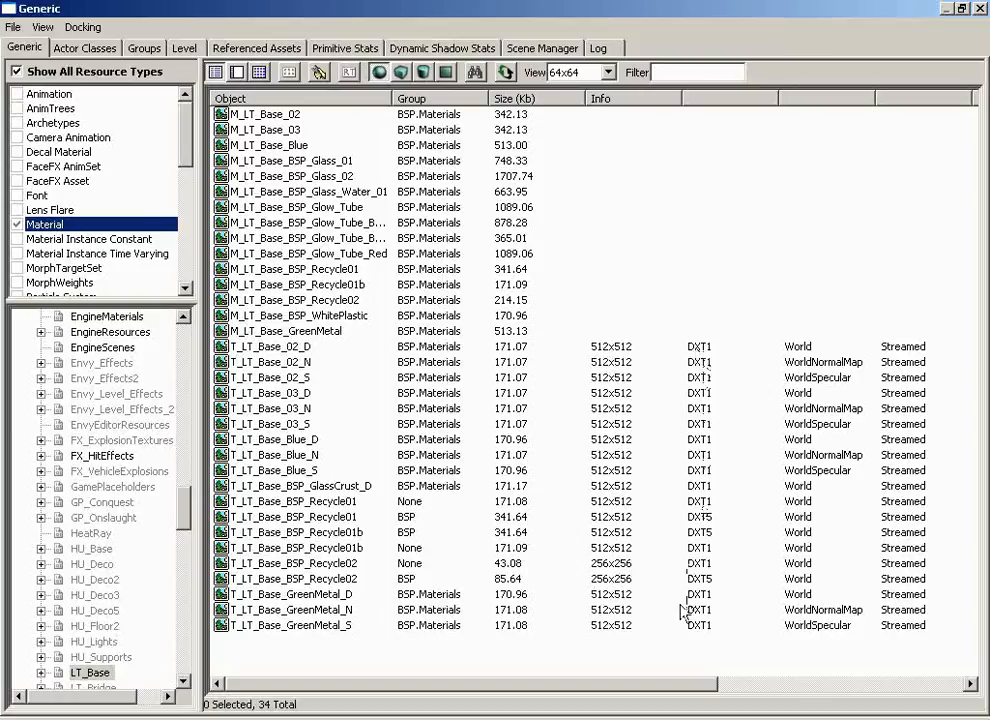
Preview M_LT_Base_BSP_Glow_Tube, M_LT_Base_BSP_Recycle02 and T_LT_Base_02_S in the split list and preview view, and return to the thumbnail view.
left_click(238, 74)
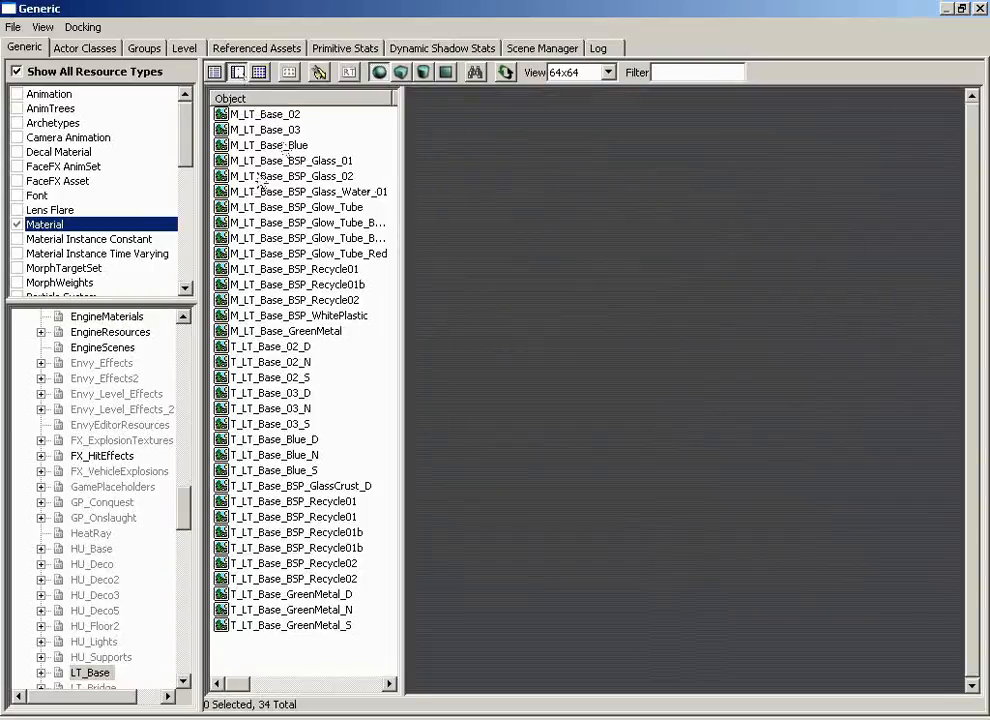
left_click(262, 207)
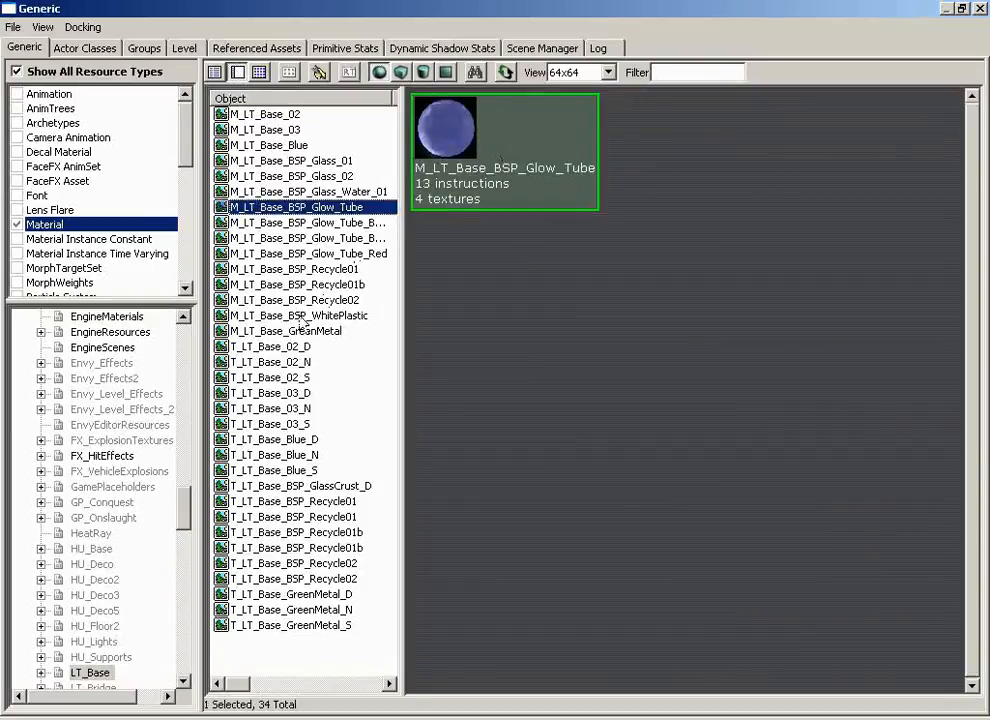
left_click(240, 300)
left_click(273, 378)
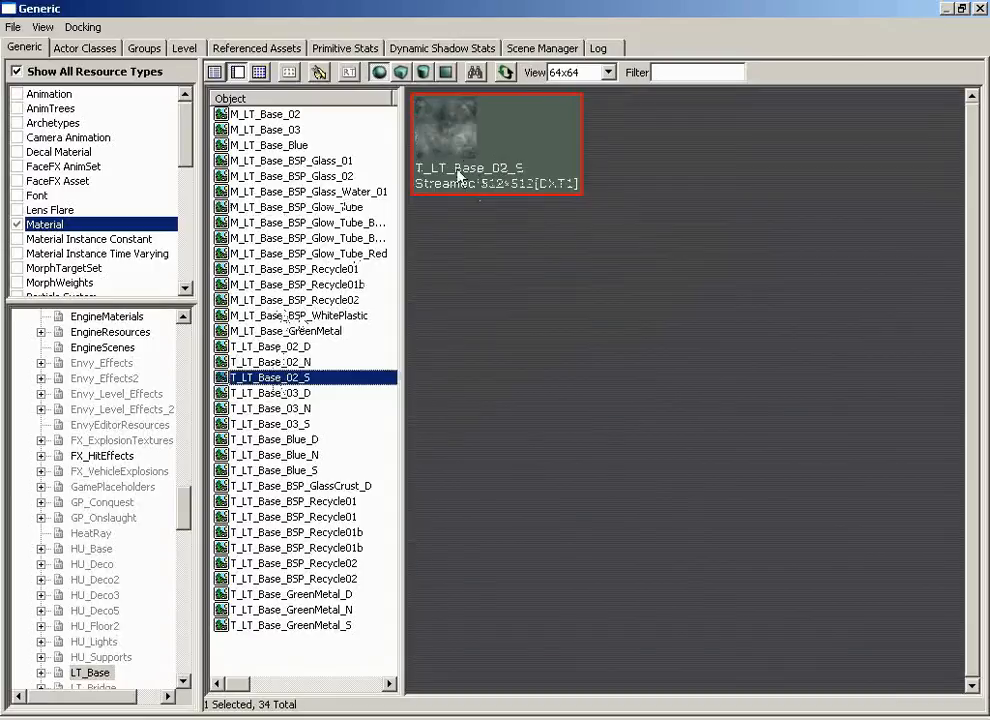
left_click(259, 73)
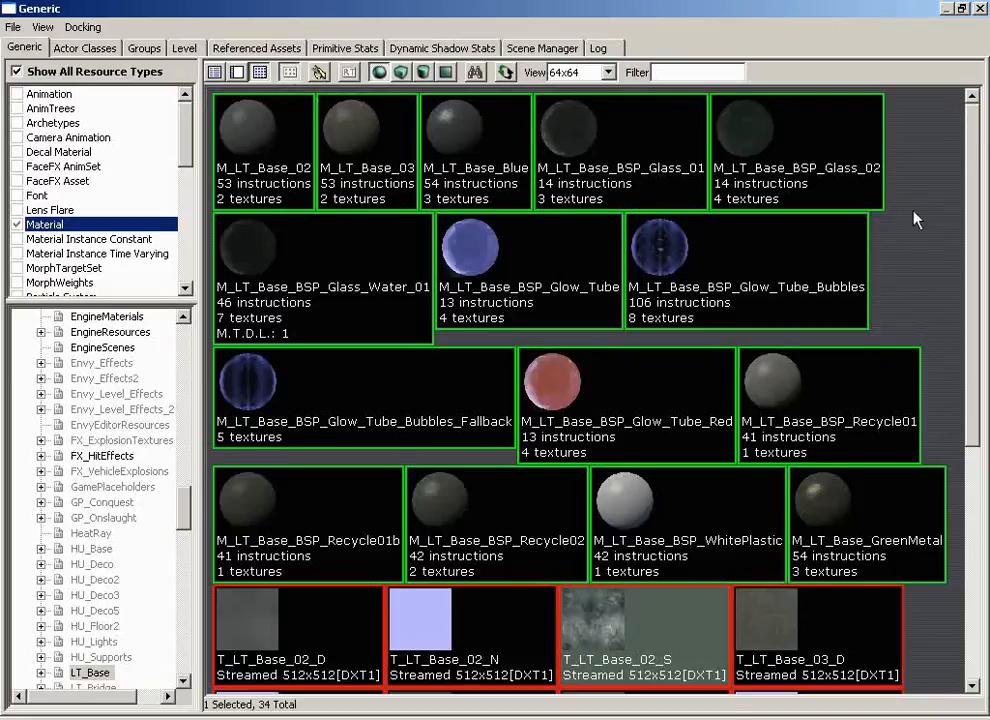
Show only the LT_Base assets used in the current level, examine what references M_LT_Base_BSP_Glow_Tube_Bubbles_Fallback, and turn the usage filter off.
scroll(917, 260, "down", 5)
scroll(915, 280, "up", 6)
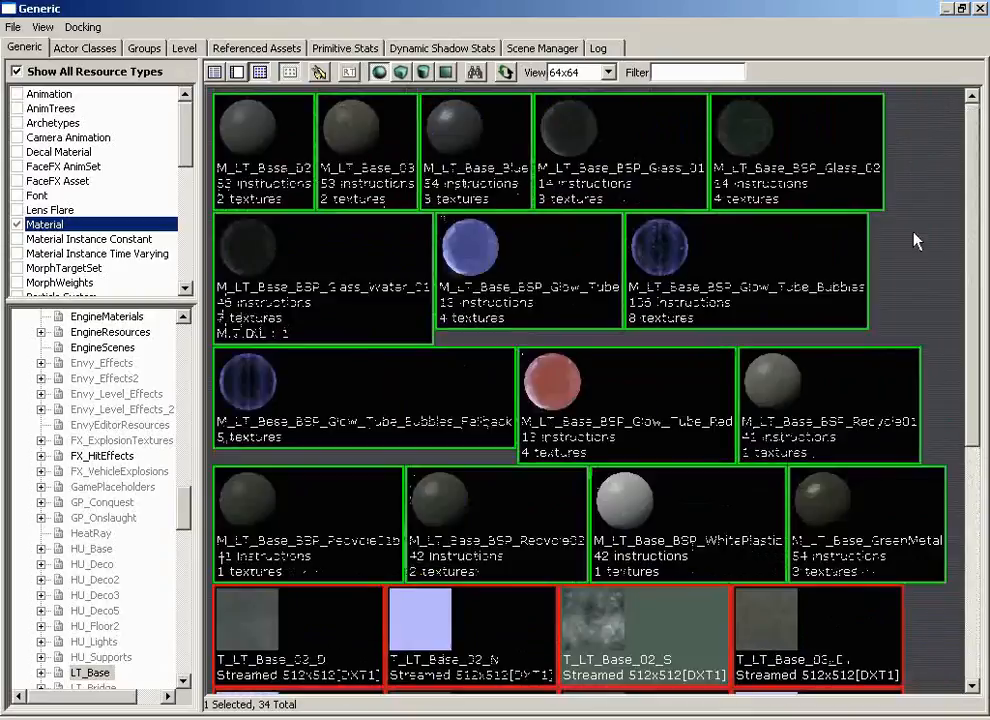
scroll(910, 298, "down", 6)
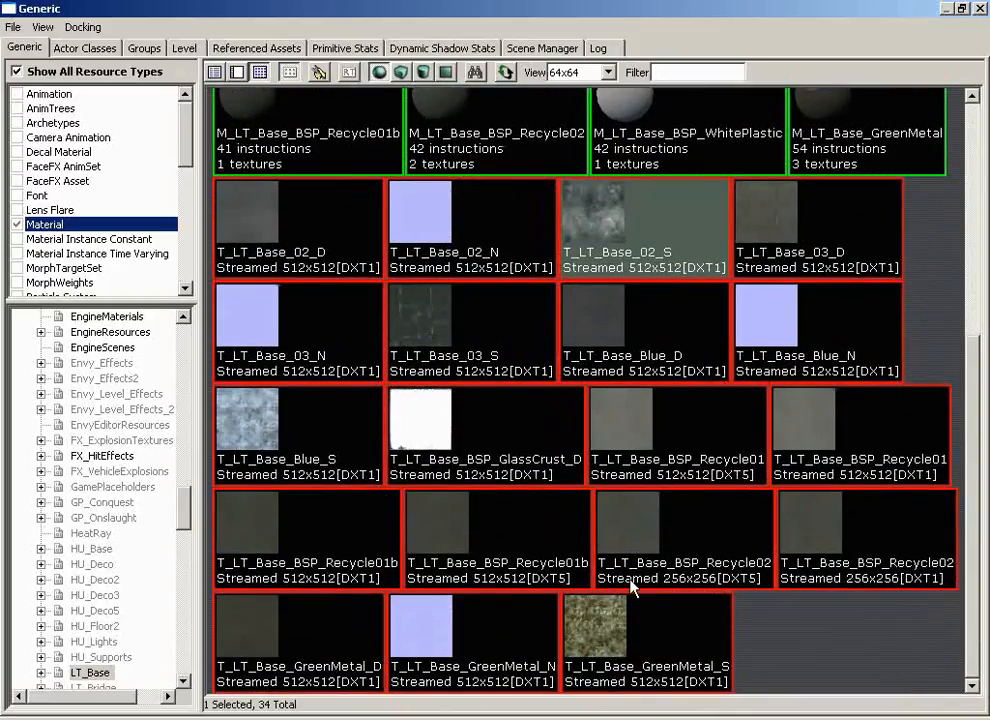
scroll(935, 307, "up", 5)
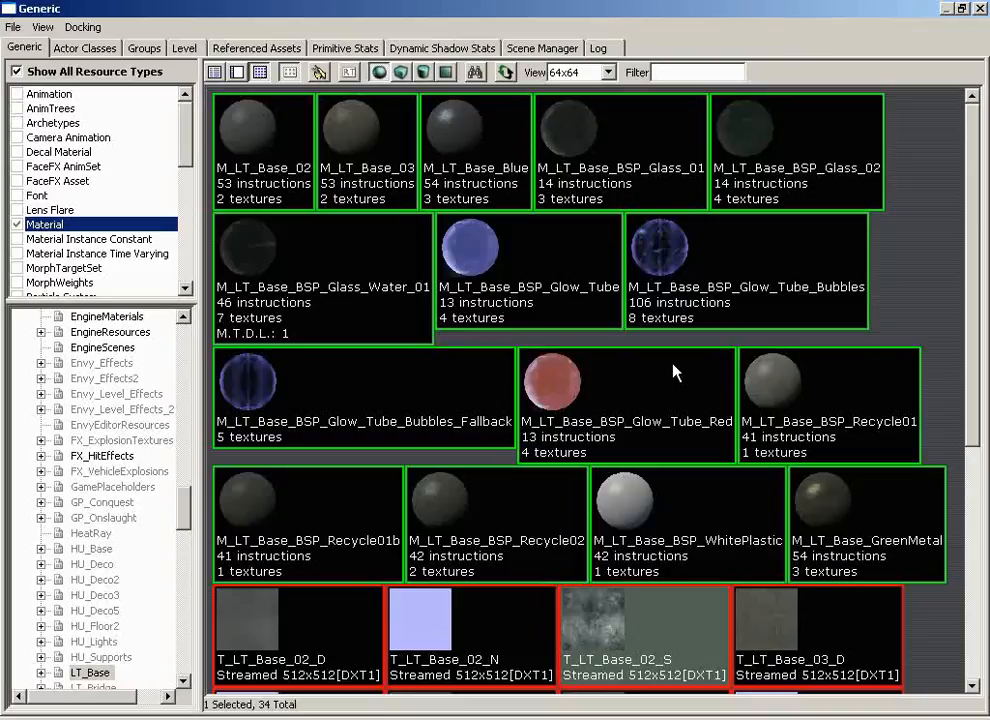
left_click(319, 73)
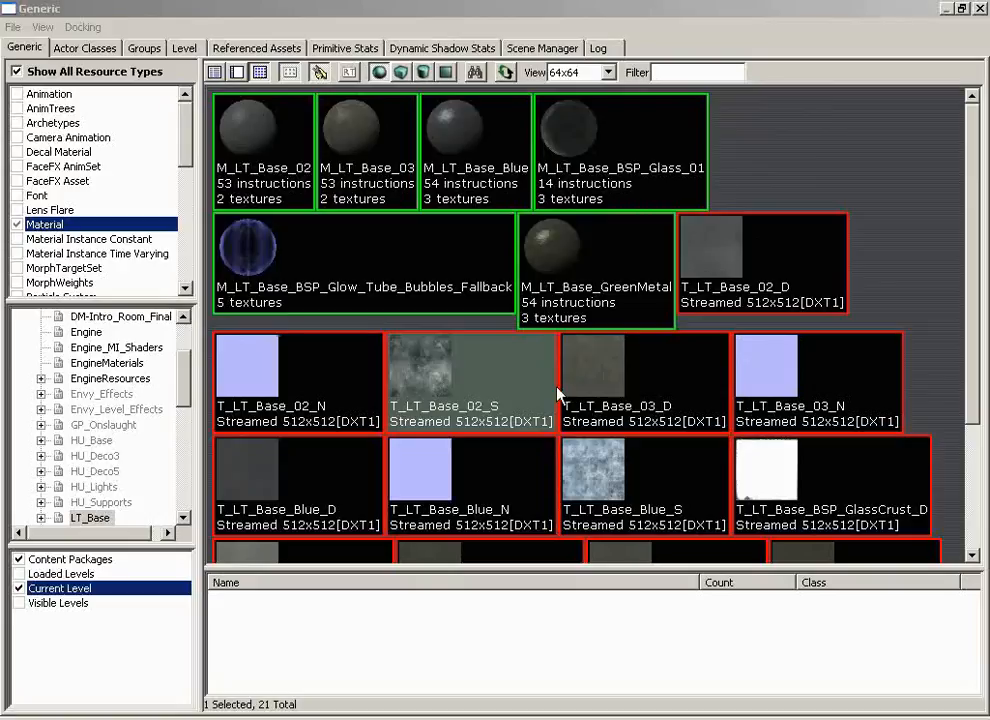
left_click(333, 247)
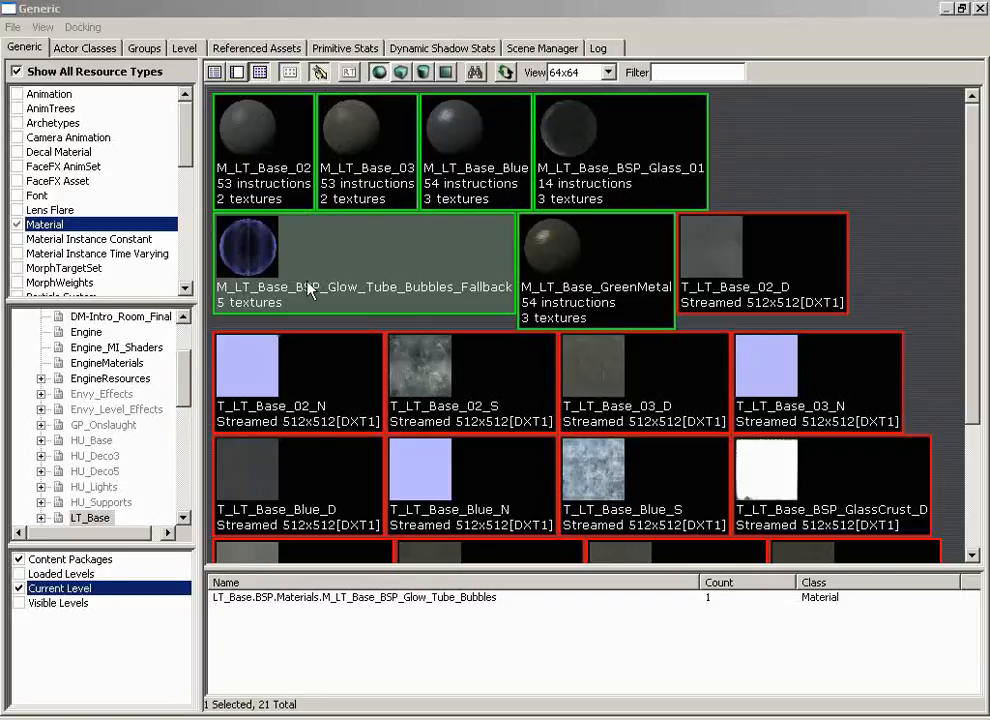
left_click(319, 72)
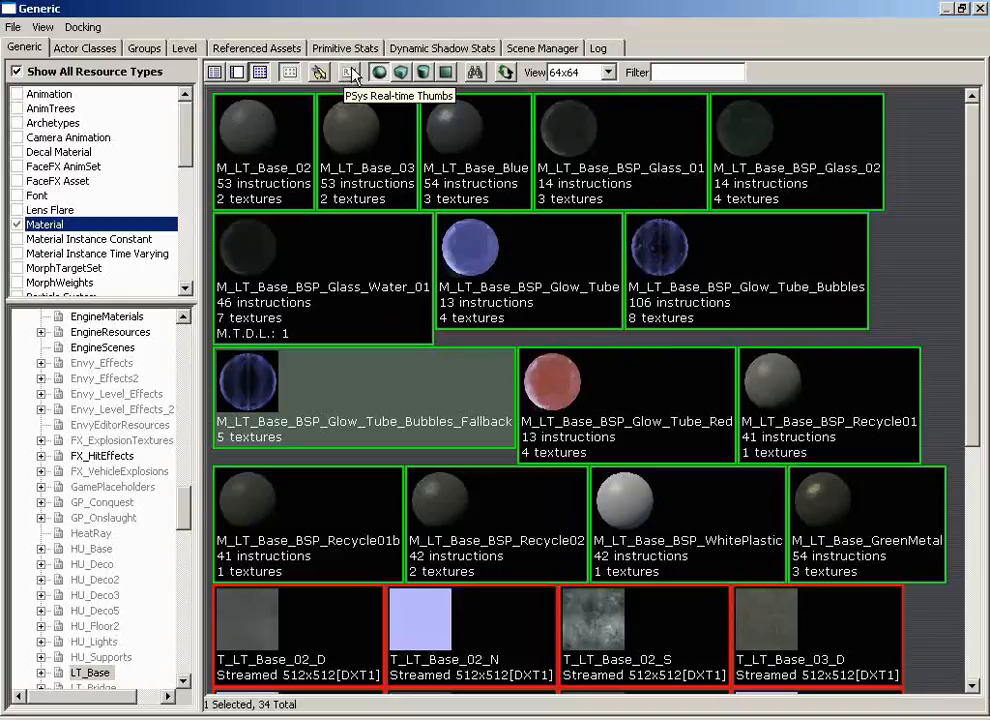
Preview the material thumbnails on the cube, cylinder and plane primitives, and return them to spheres.
left_click(351, 74)
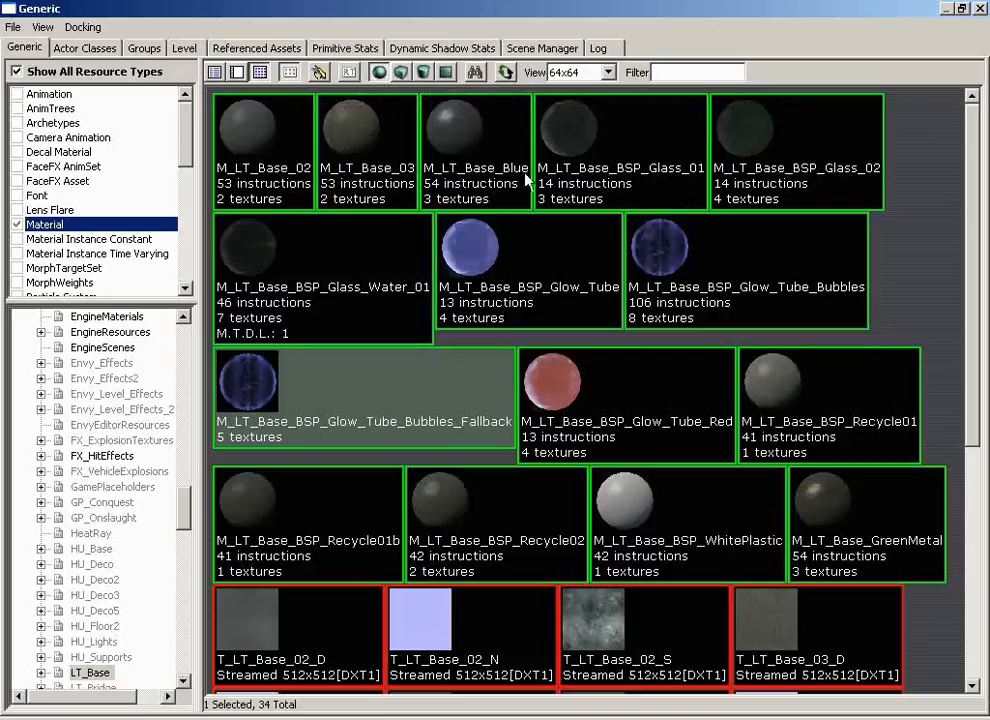
left_click(401, 73)
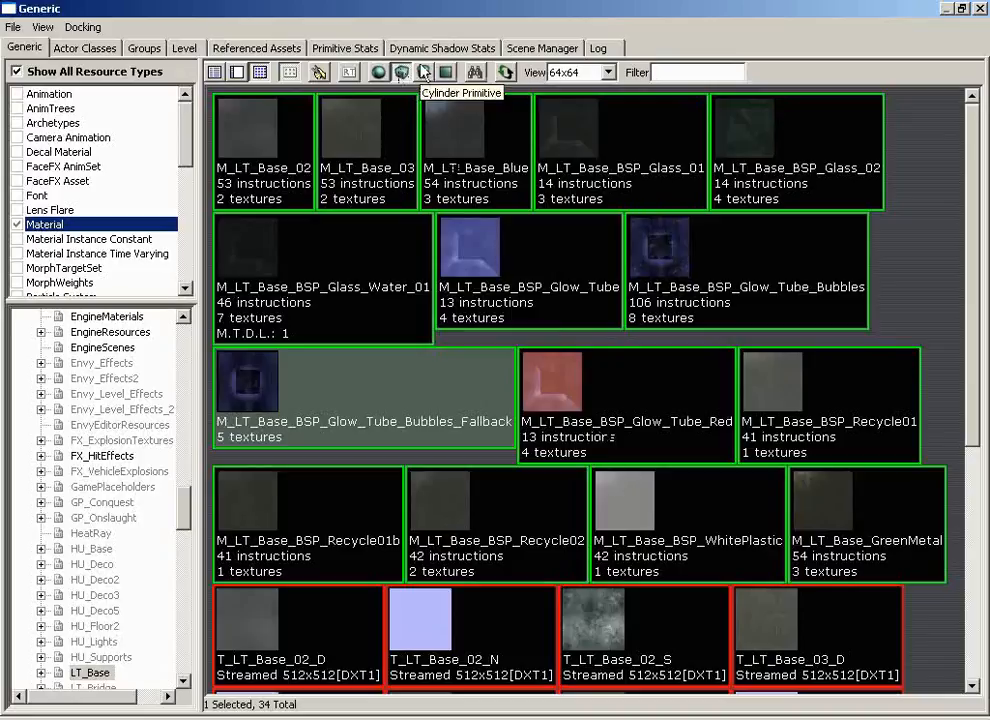
left_click(424, 72)
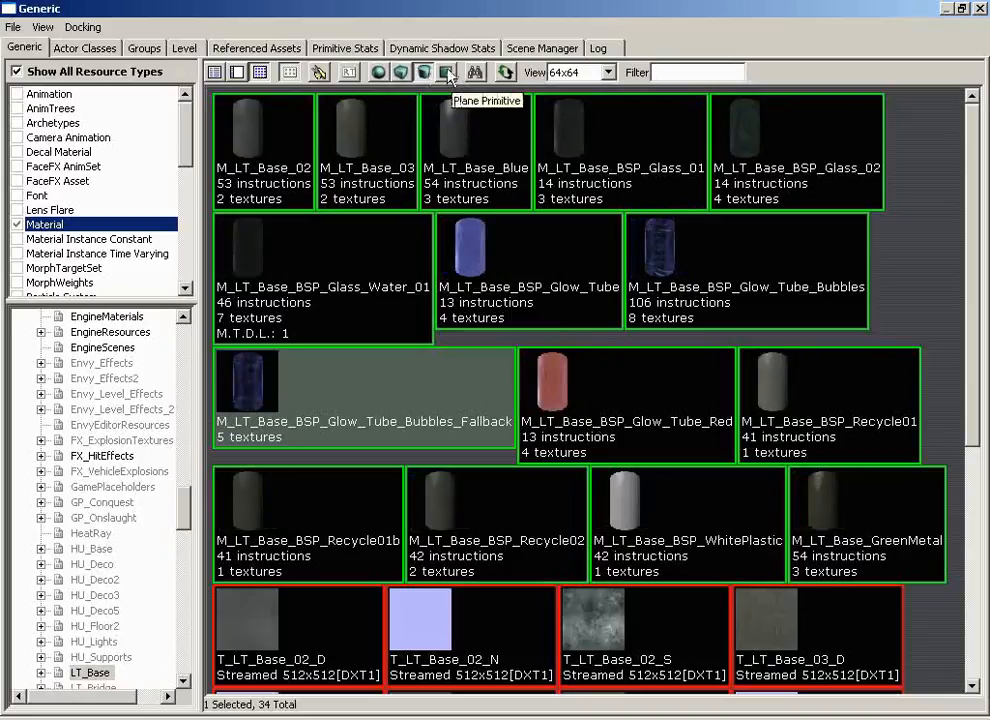
left_click(447, 74)
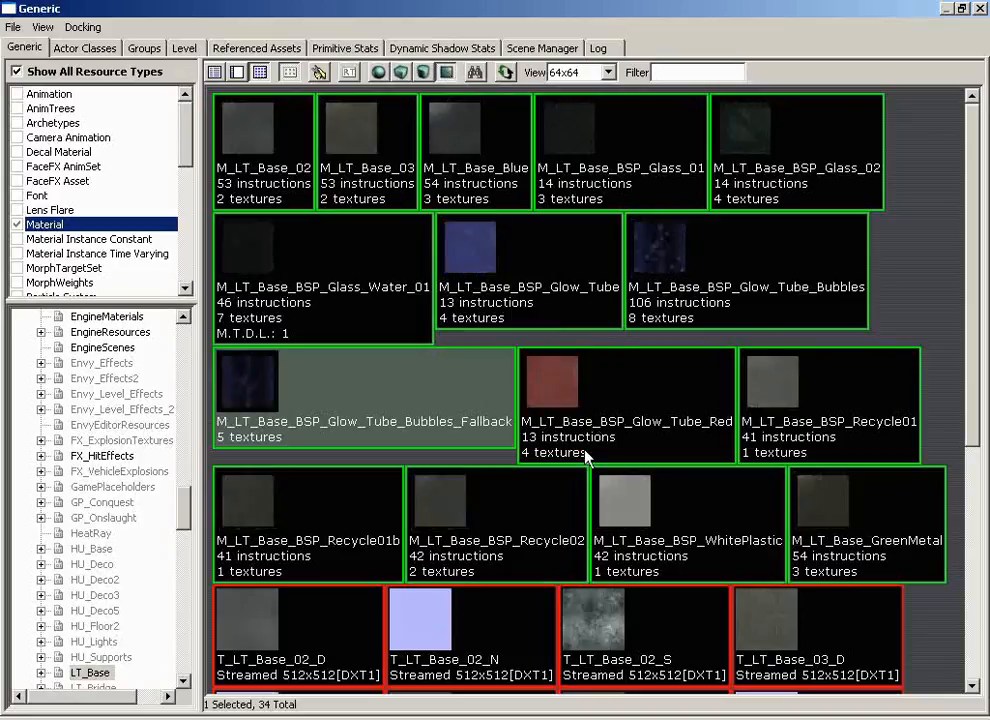
left_click(381, 72)
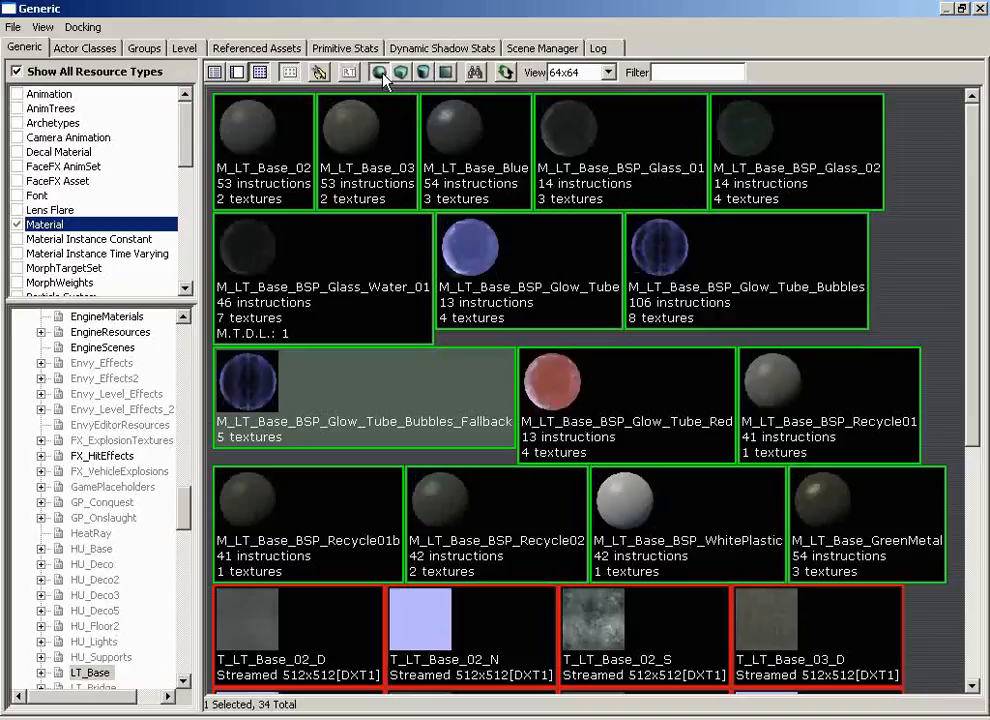
Search for objects with names containing "recycle", widen the Name column to read the full names, and close the search.
left_click(476, 74)
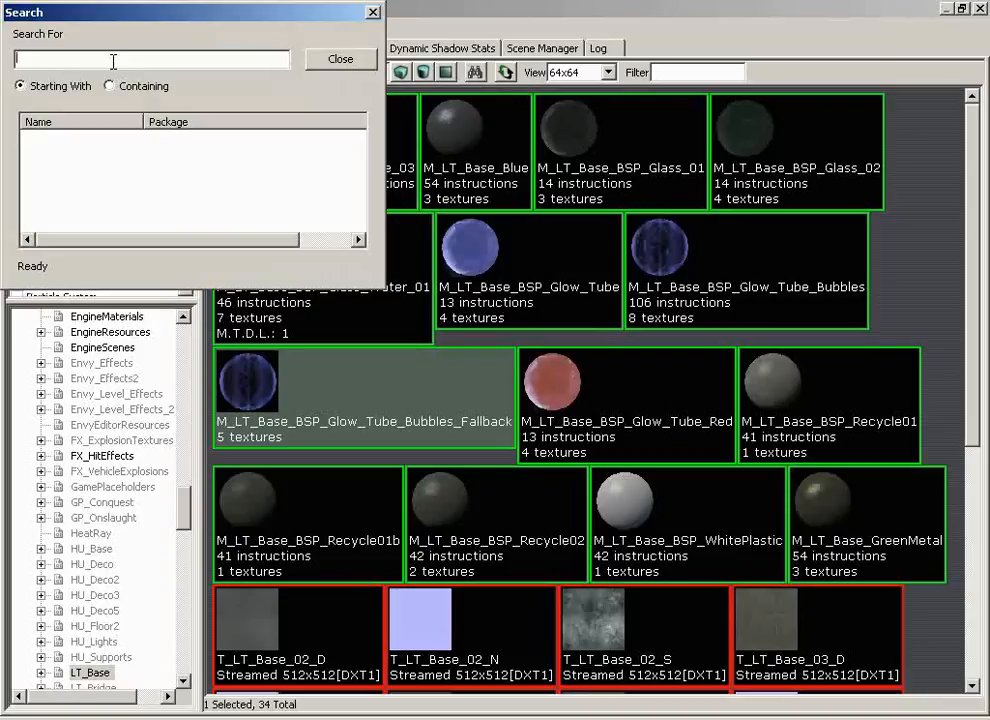
type("lrecycle")
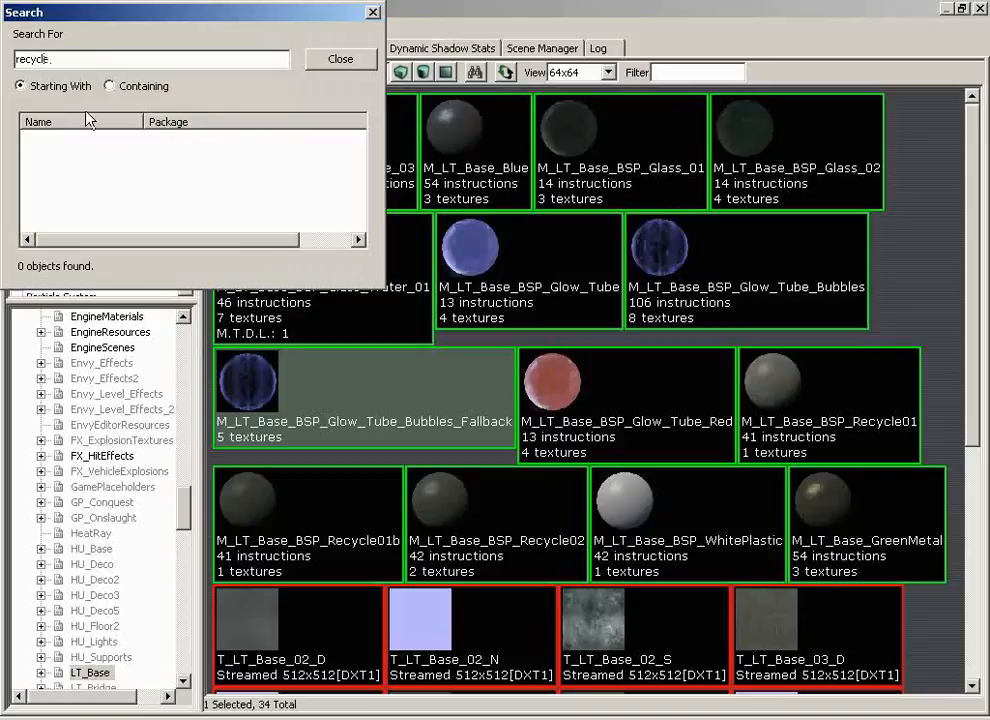
left_click(108, 86)
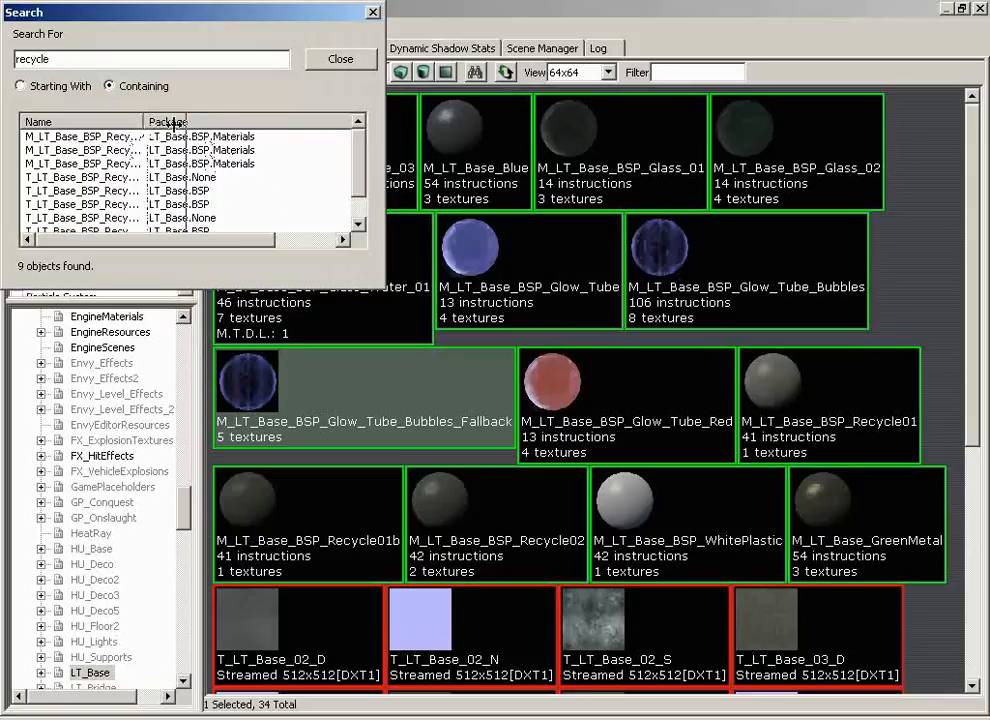
left_click_drag(147, 122, 221, 122)
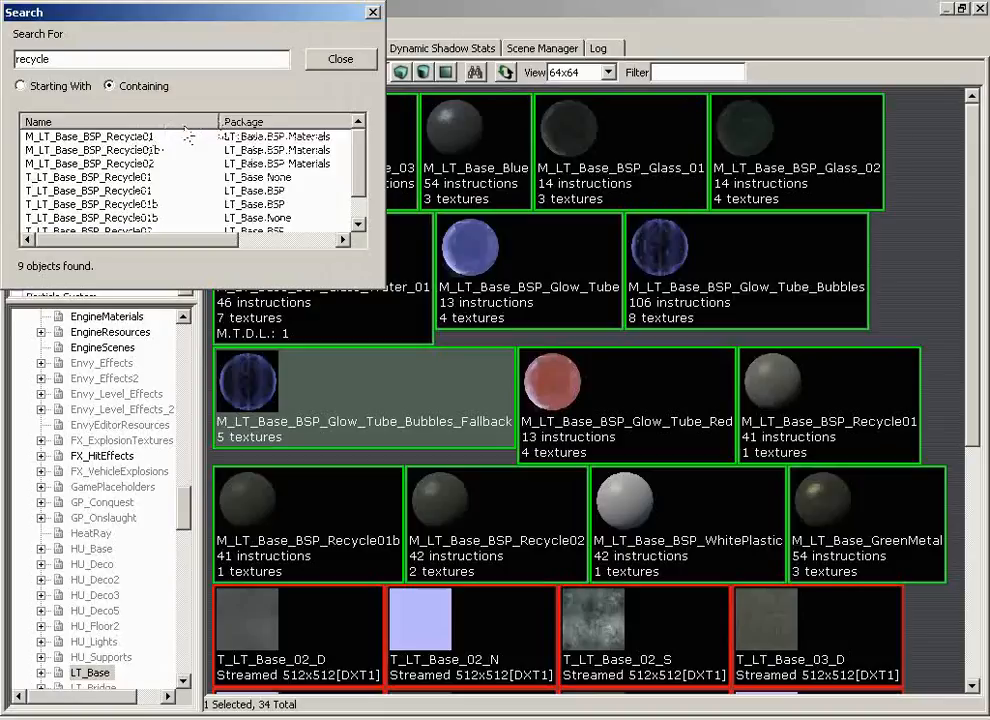
left_click(340, 60)
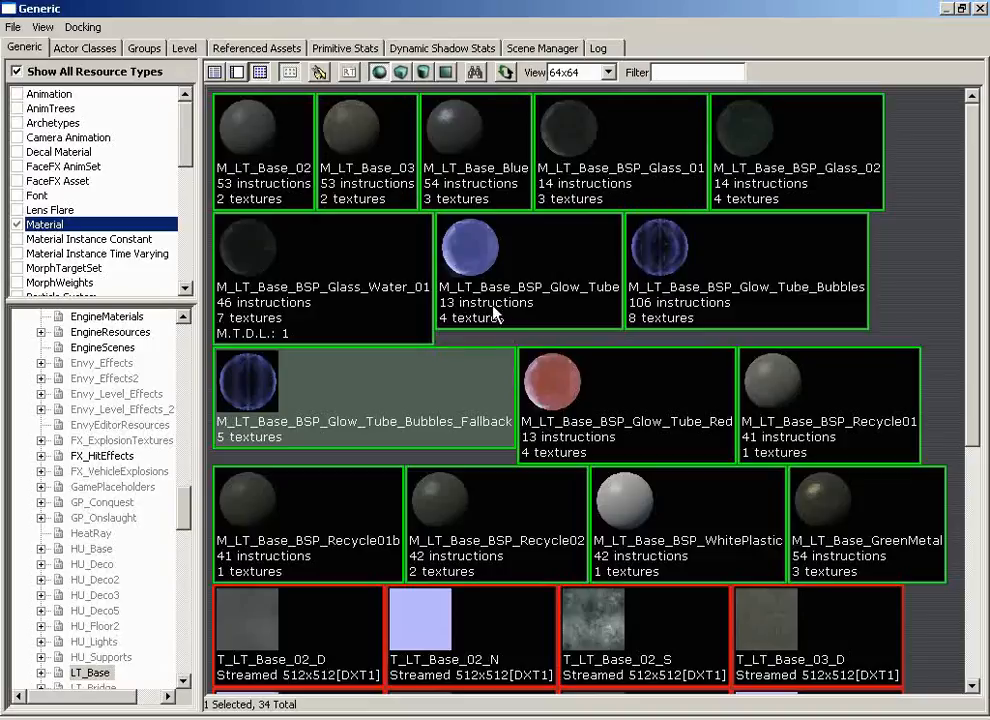
Preview the asset thumbnails at 256x256 and return them to 64x64.
left_click(577, 76)
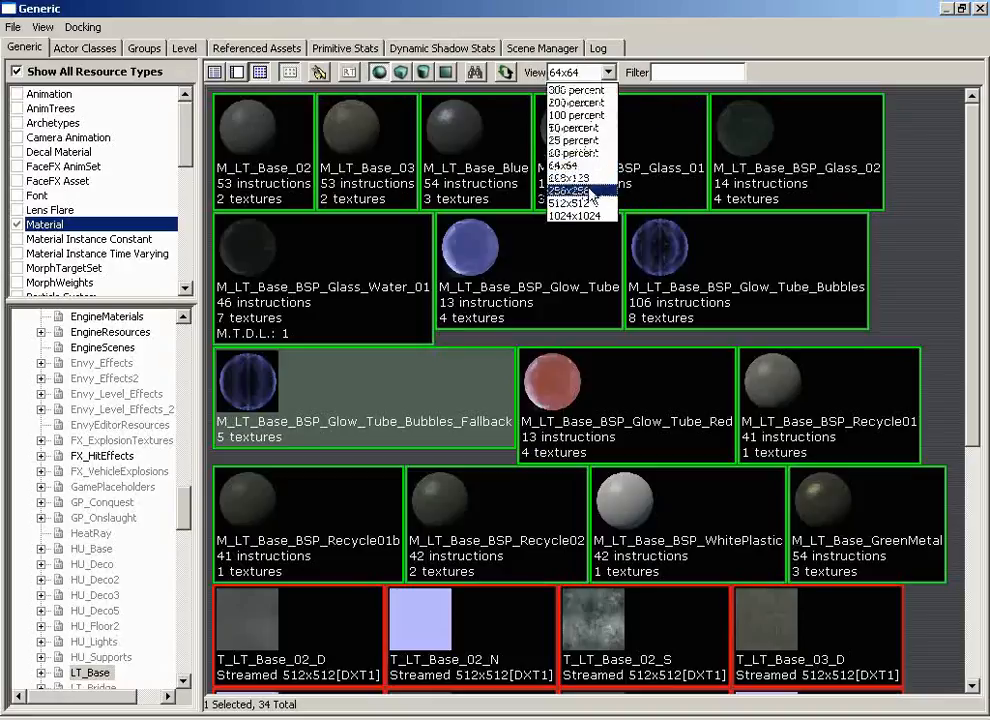
left_click(572, 190)
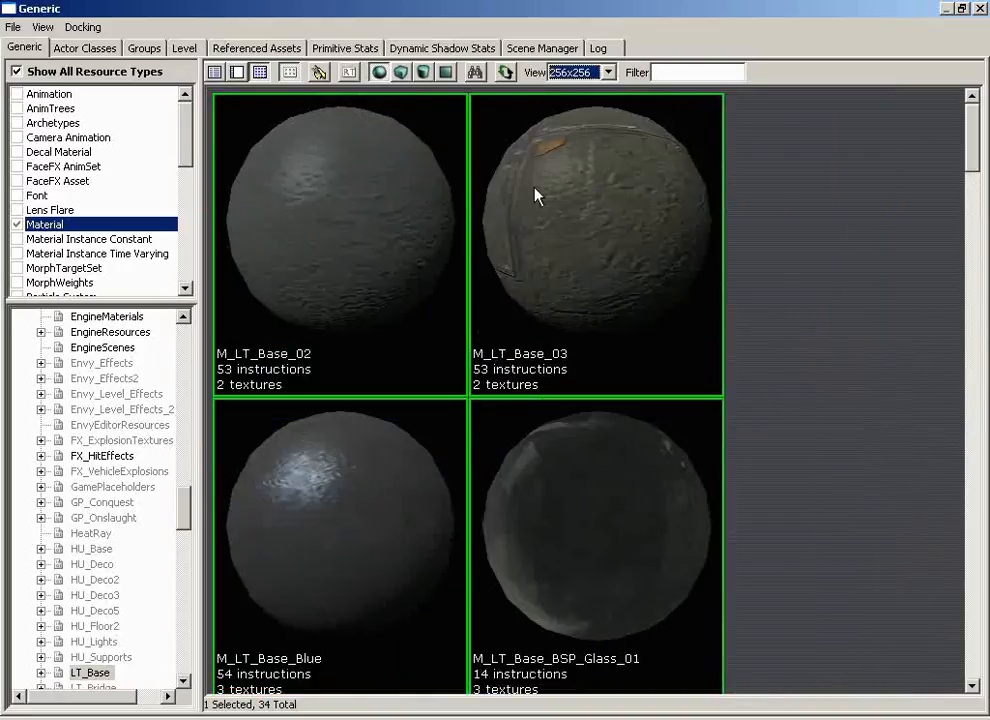
left_click(590, 80)
left_click(583, 165)
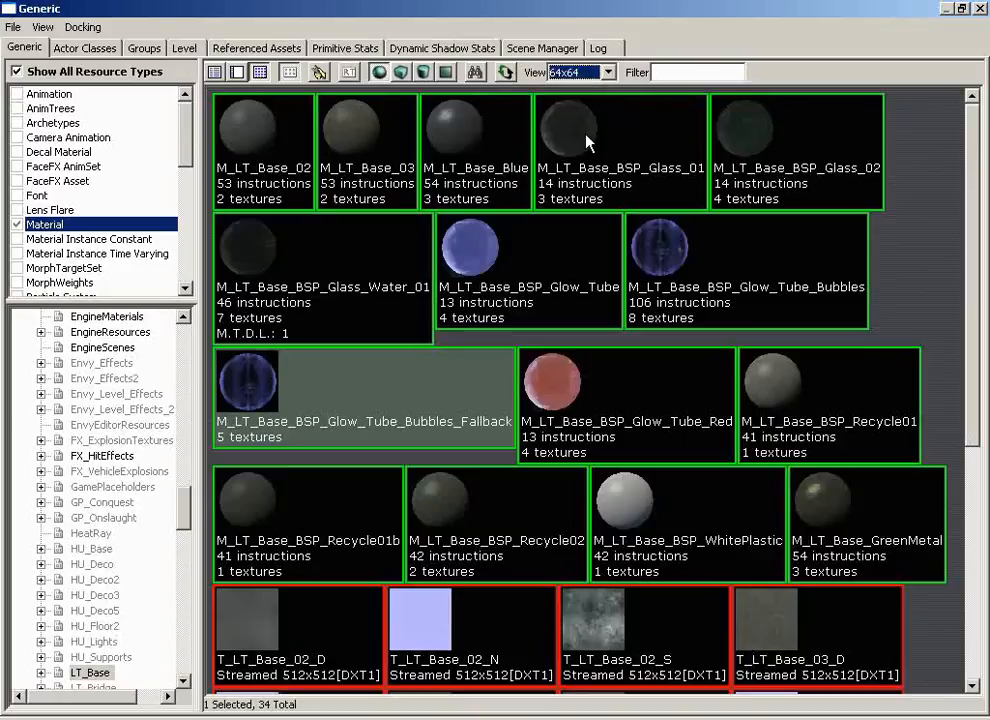
Try the thumbnail scale at 100, 200 and 10 percent, look over the textures, and set it back to 200 percent.
left_click(578, 72)
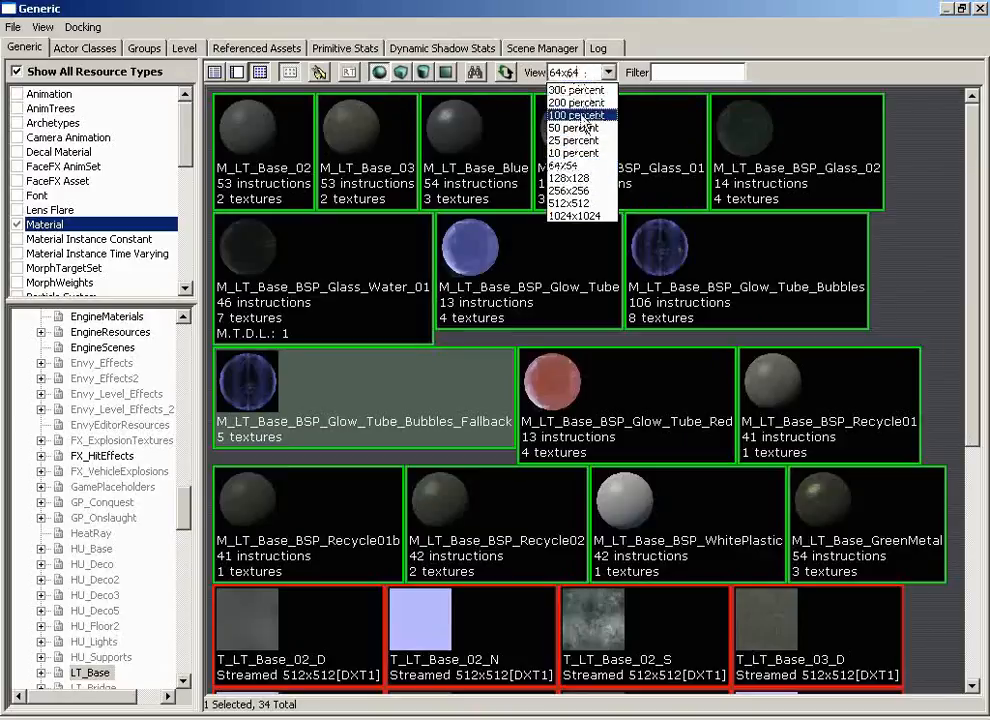
left_click(582, 116)
left_click(594, 74)
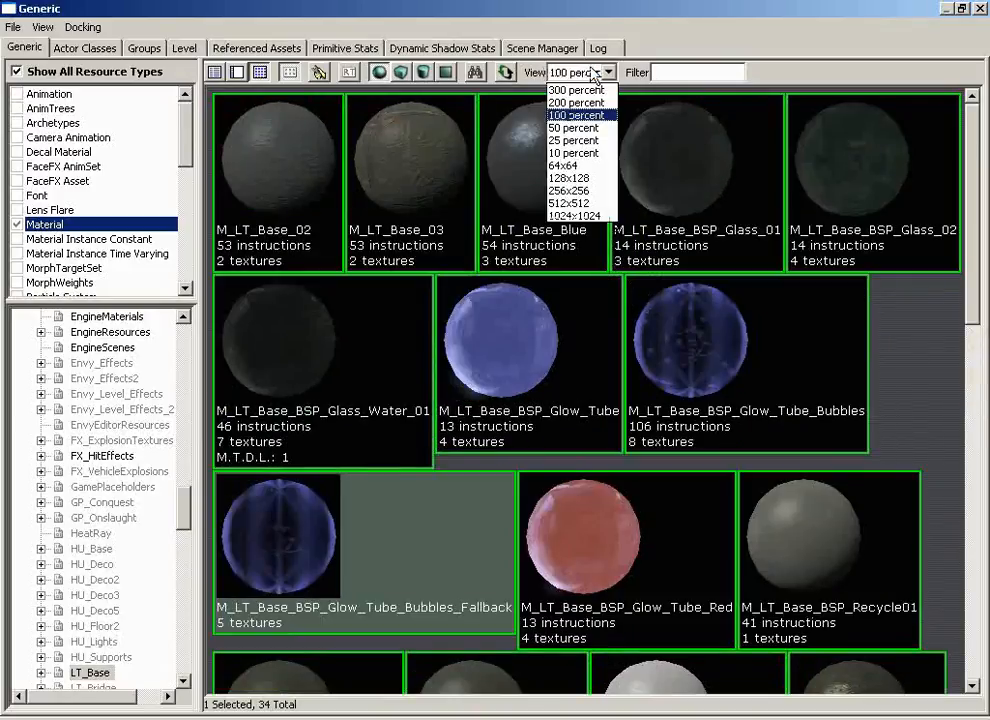
left_click(582, 102)
left_click(592, 73)
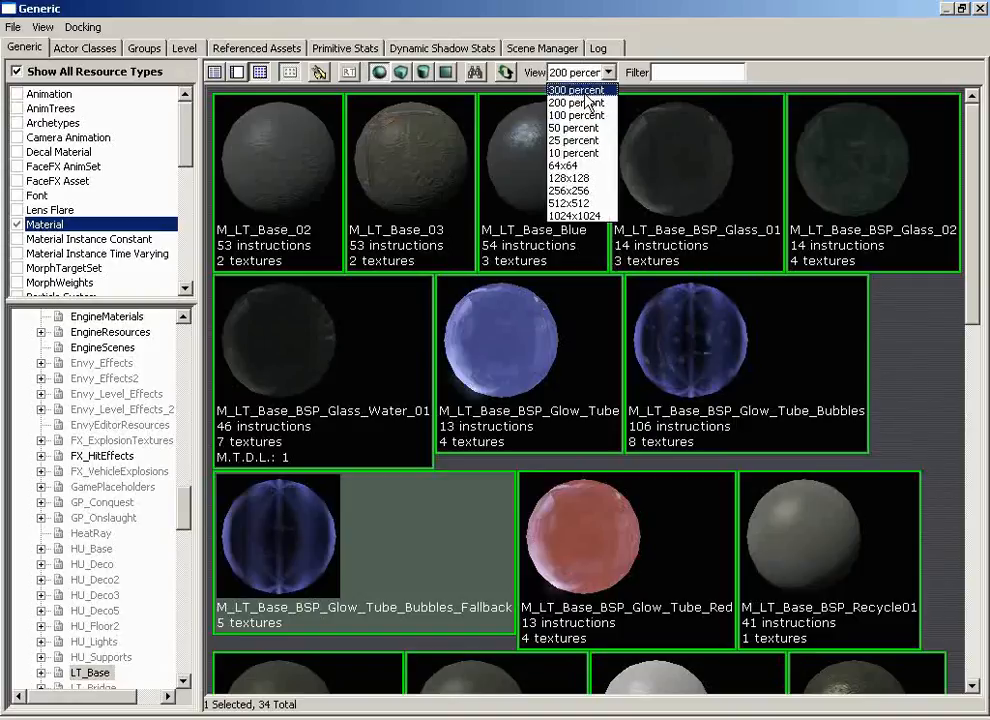
left_click(584, 154)
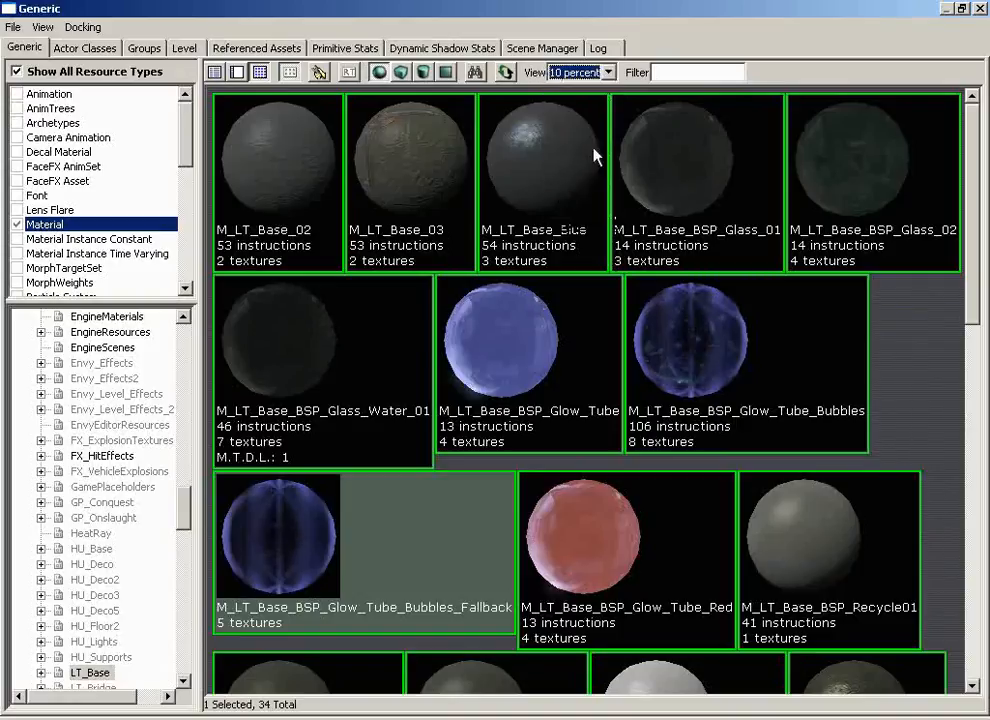
left_click(897, 328)
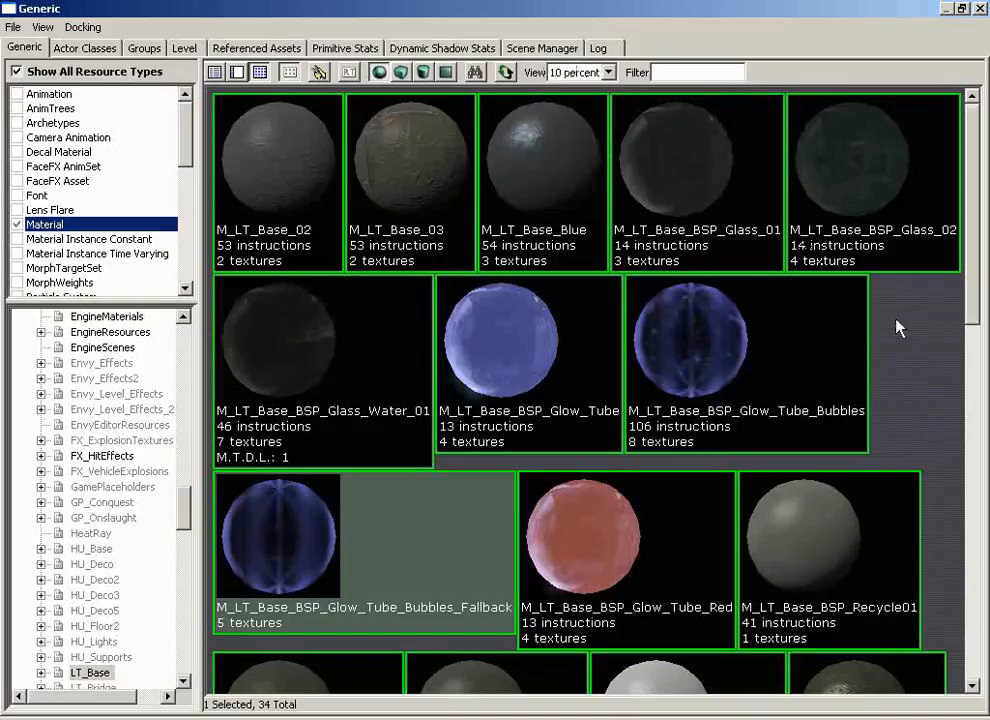
scroll(897, 328, "down", 10)
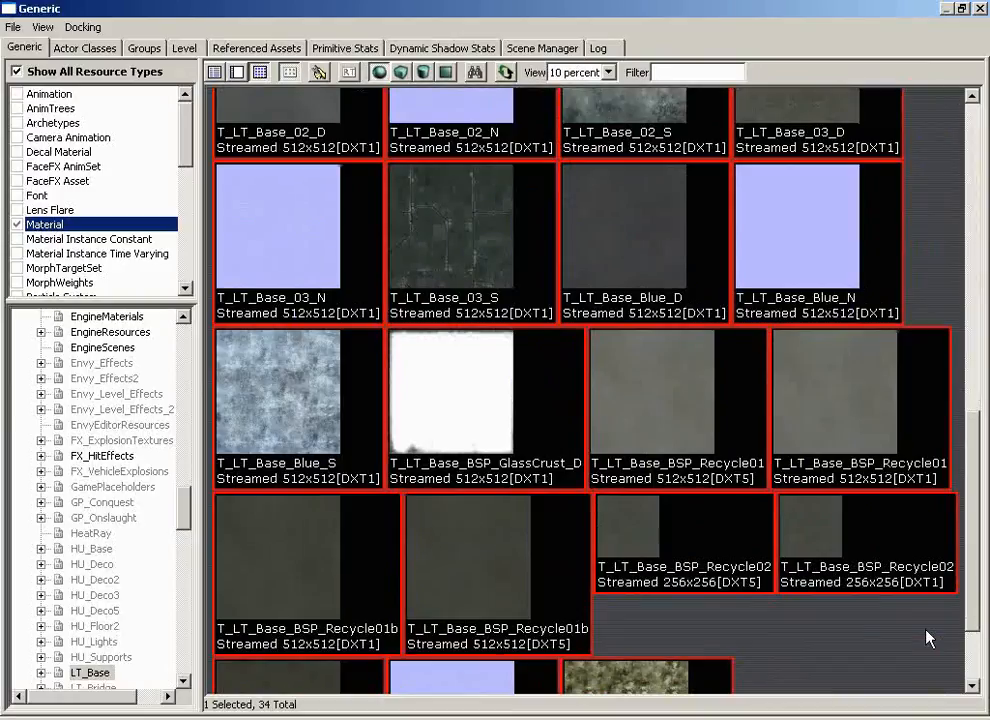
left_click(575, 72)
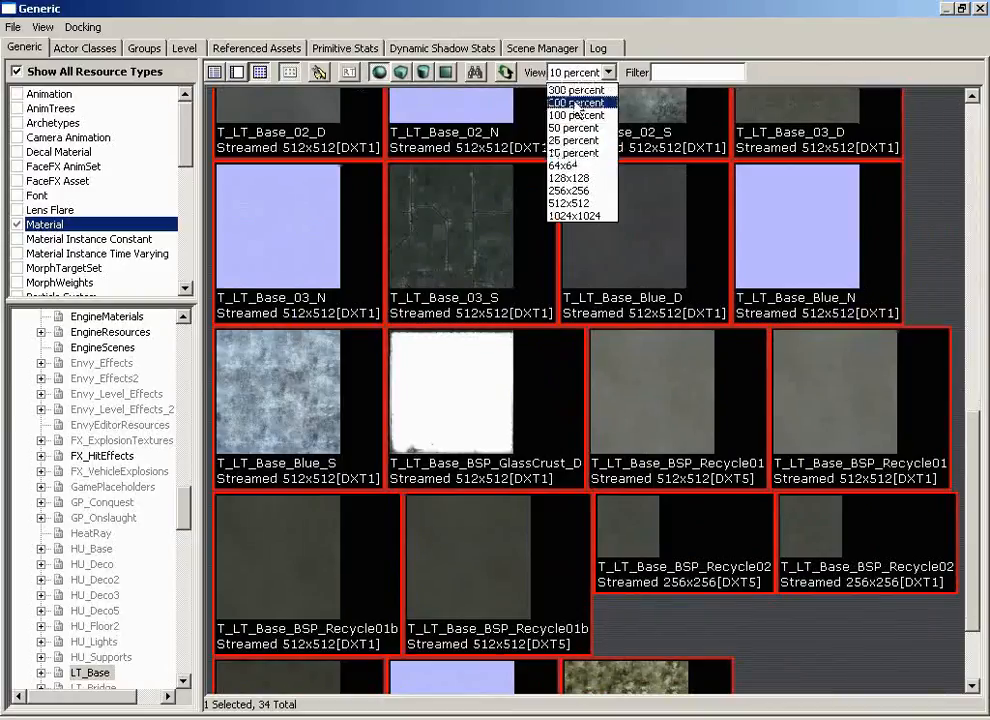
left_click(579, 103)
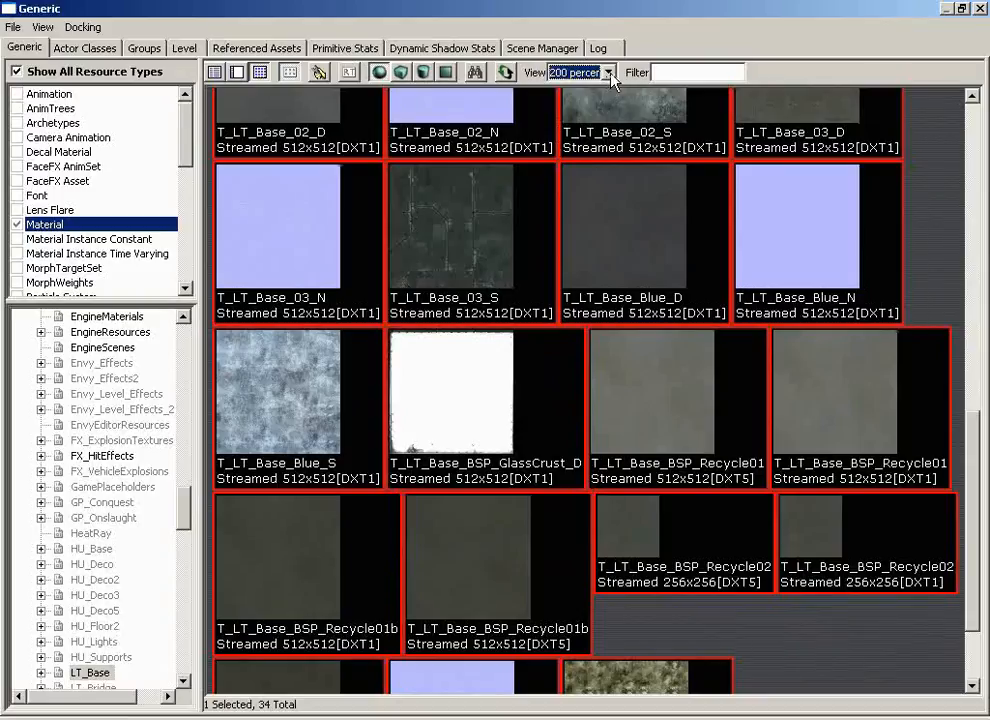
Restore the Generic Browser to a smaller window and move it aside to uncover the perspective viewport.
left_click(680, 66)
double_click(750, 9)
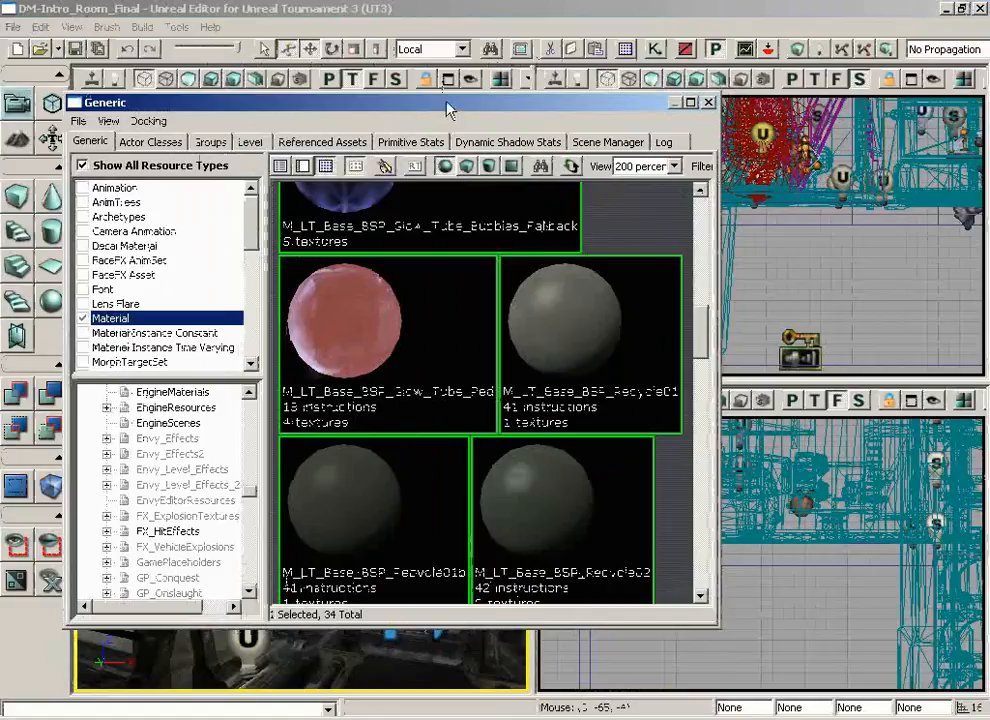
left_click_drag(447, 110, 818, 75)
left_click_drag(260, 470, 228, 463)
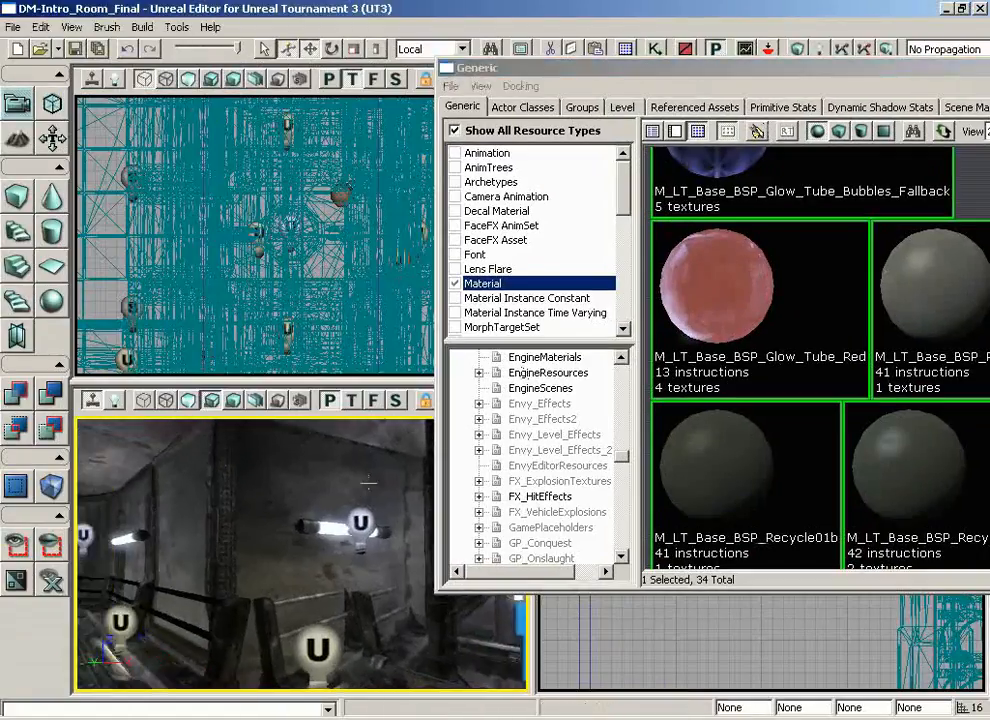
Apply the M_LT_Base_BSP_Recycle01 material to the wall surface behind the light fixture in the perspective viewport.
left_click(922, 305)
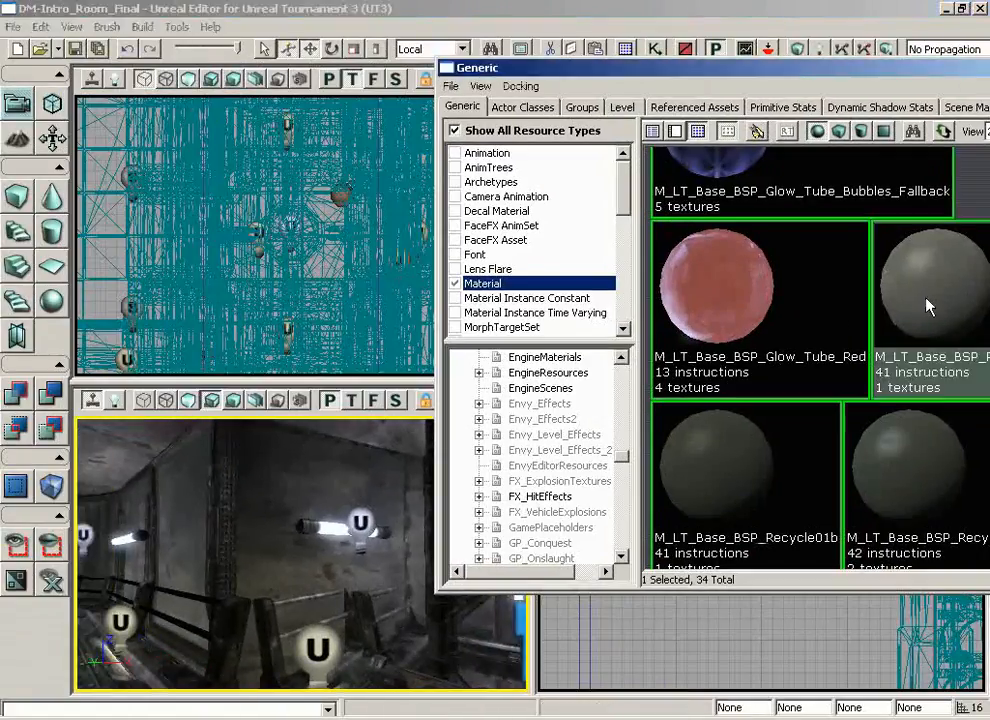
left_click(323, 469)
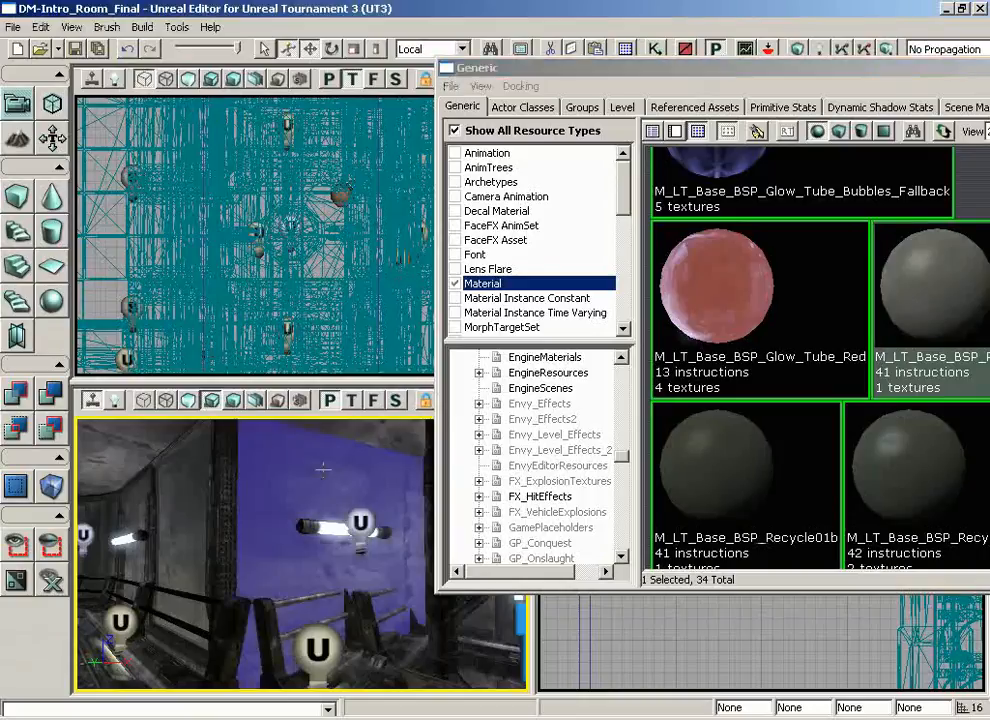
left_click(714, 235)
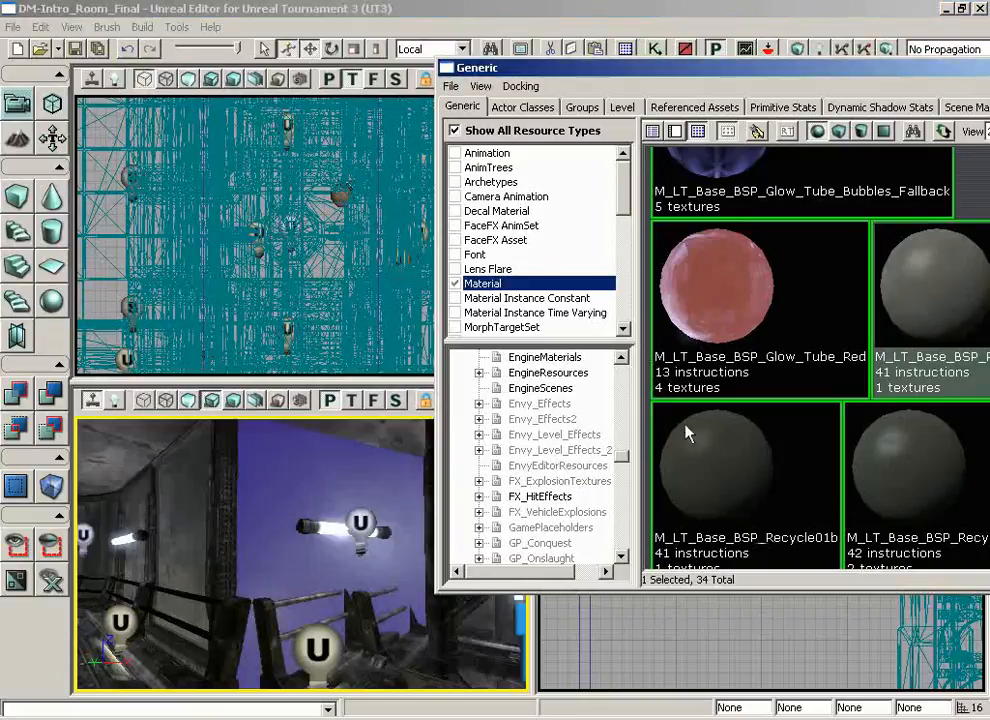
left_click_drag(231, 428, 175, 440)
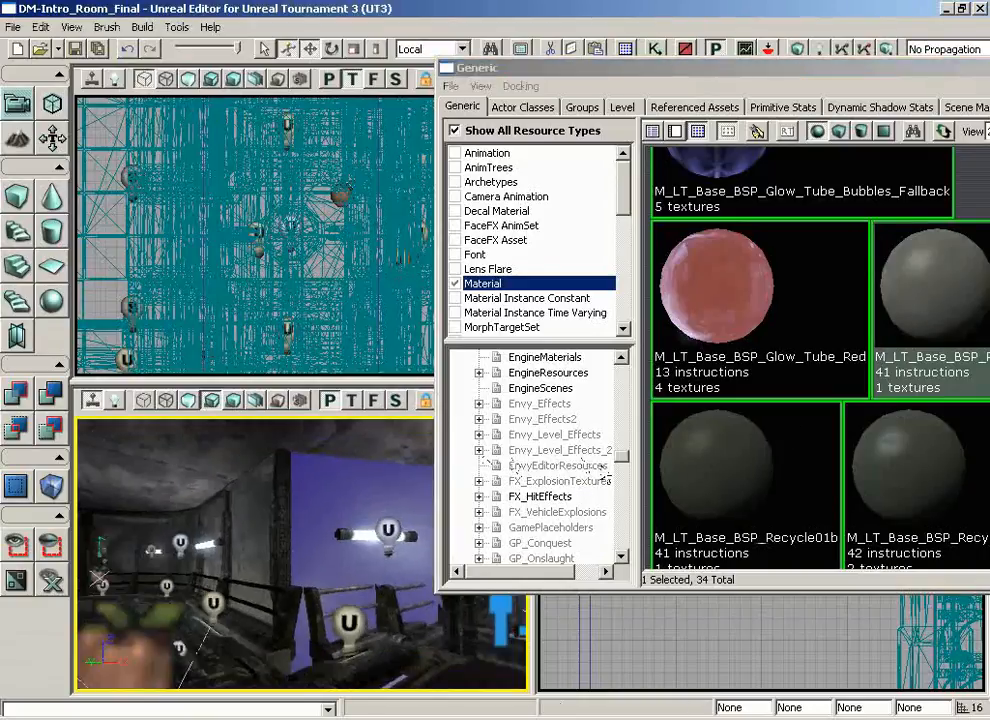
Display the LT_Deco package's assets and move the Generic Browser so its whole window fits on screen.
left_click_drag(620, 458, 620, 484)
left_click(529, 403)
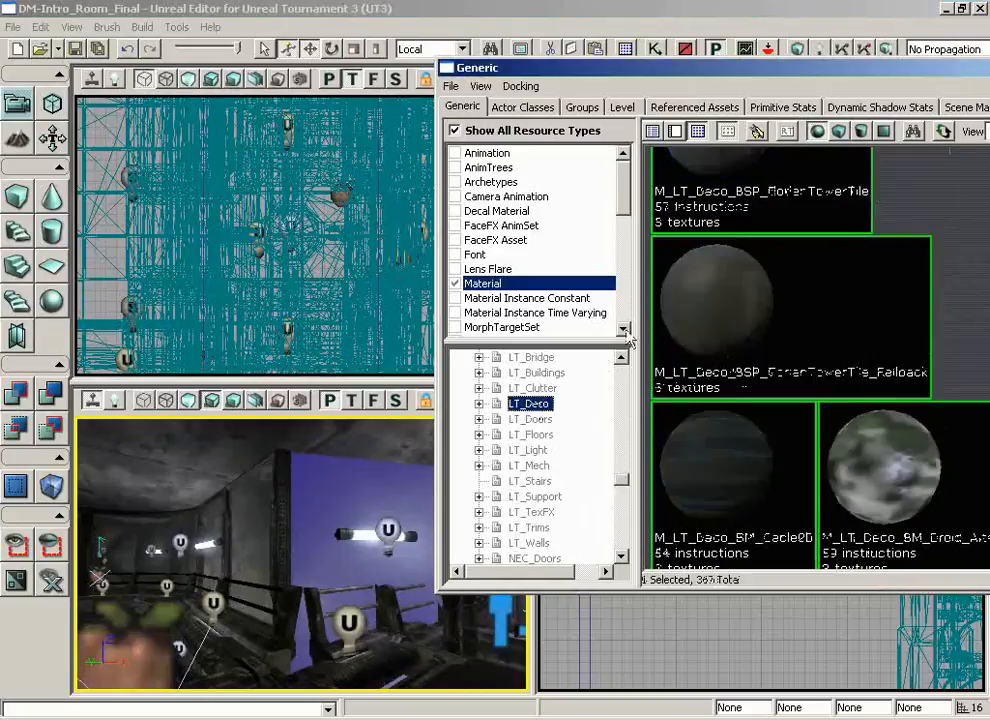
left_click_drag(670, 67, 491, 33)
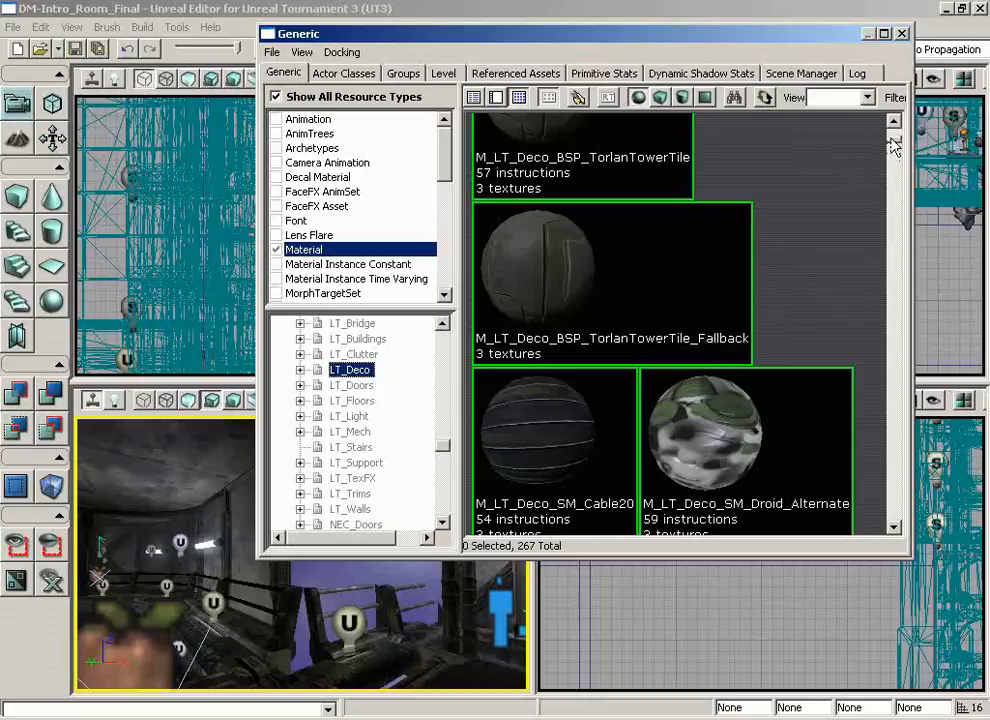
Look over the LT_Deco materials, filter the resources to Static Mesh only, and display the static meshes of the LT_Deco package.
scroll(866, 181, "down", 5)
scroll(866, 181, "up", 3)
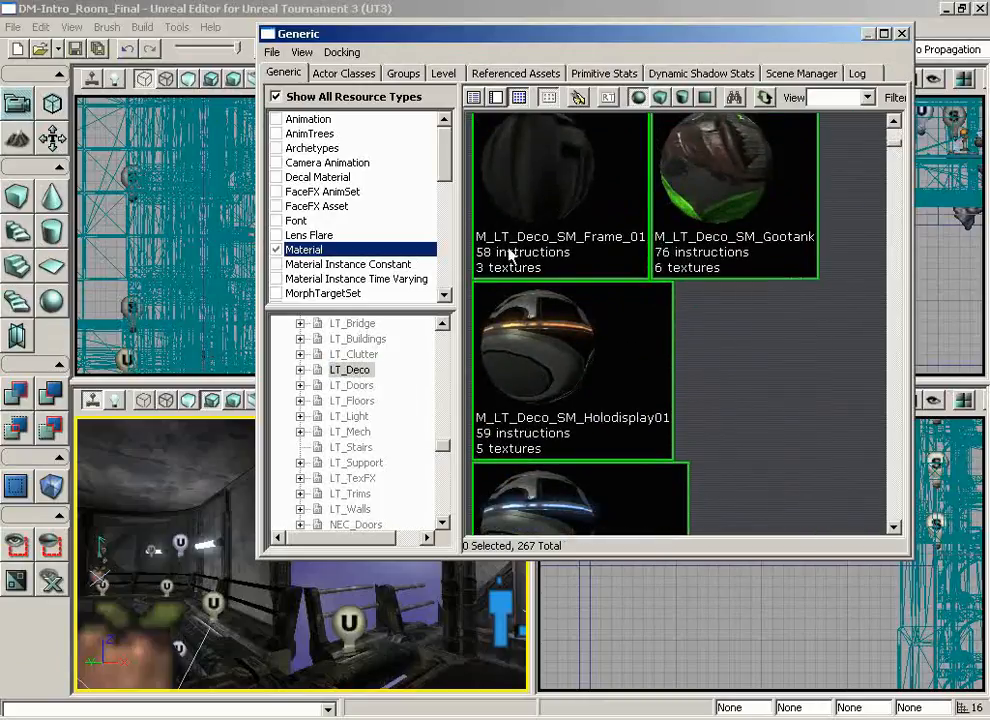
left_click(276, 251)
left_click_drag(444, 159, 389, 250)
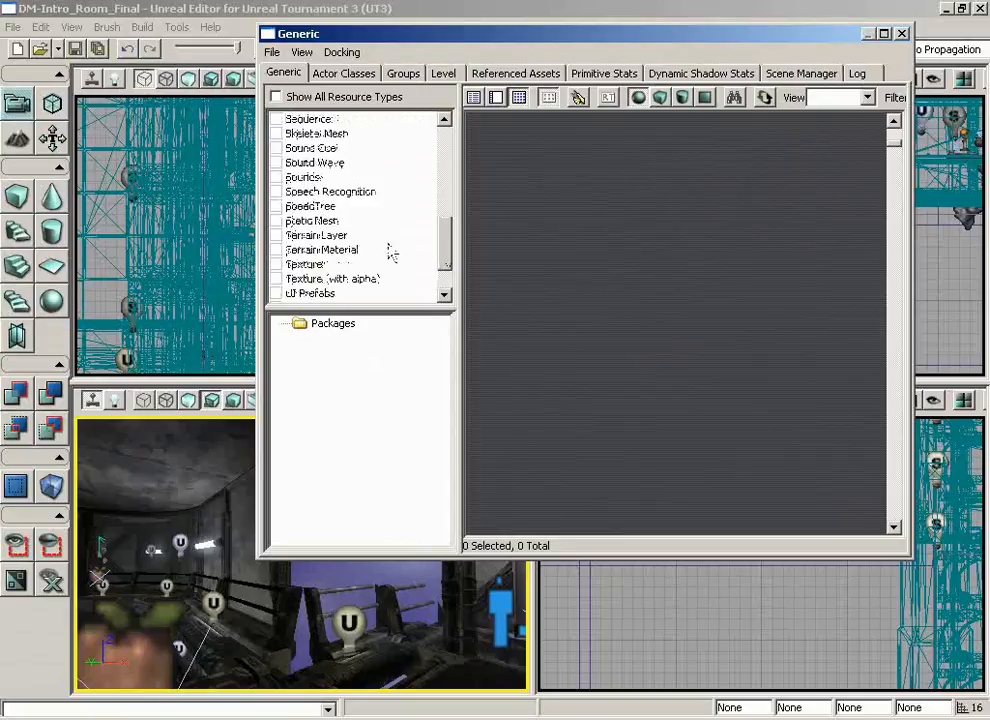
left_click(277, 221)
left_click_drag(443, 333, 434, 377)
left_click(351, 447)
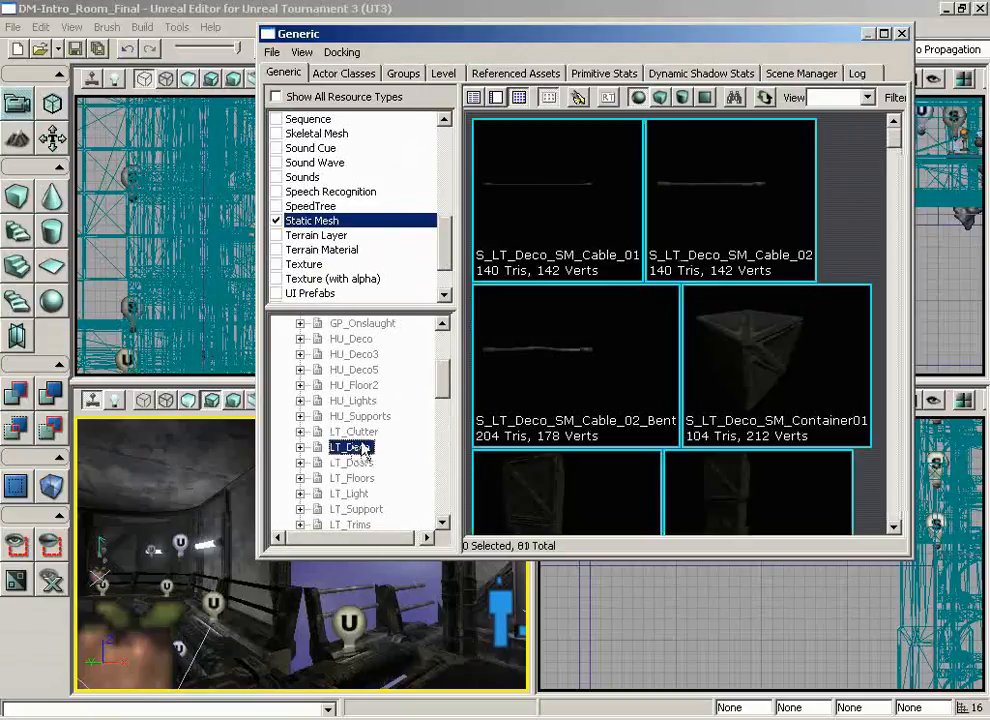
Add the S_LT_Deco_SM_Container01 static mesh to the room's floor in the perspective viewport and raise it vertically.
left_click(785, 342)
left_click_drag(300, 560, 210, 590)
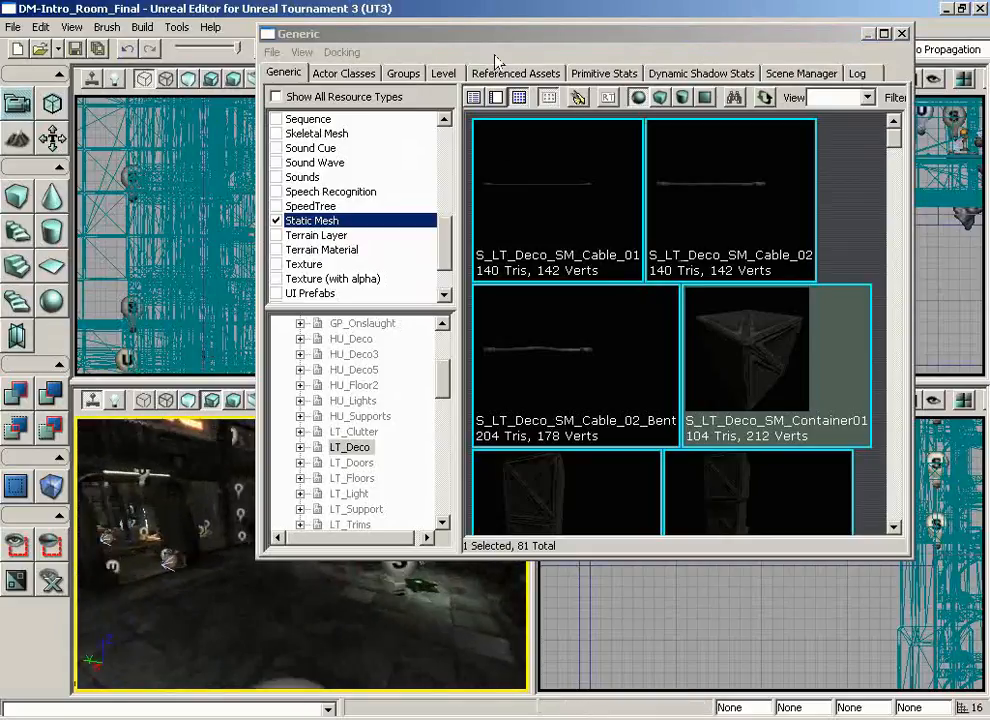
left_click_drag(541, 40, 821, 24)
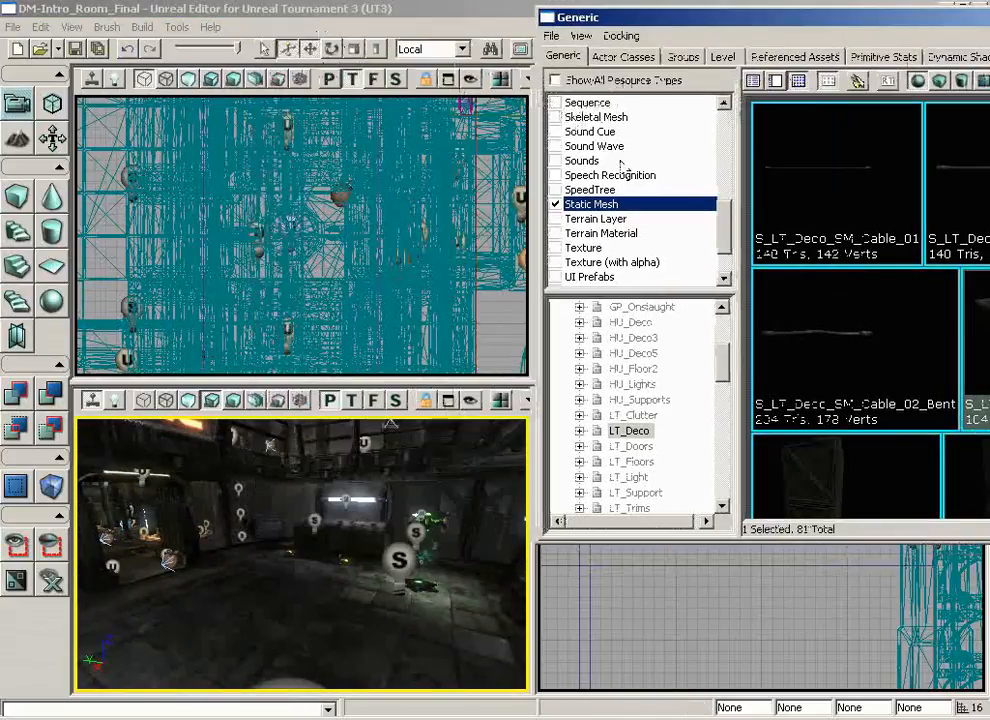
right_click(236, 636)
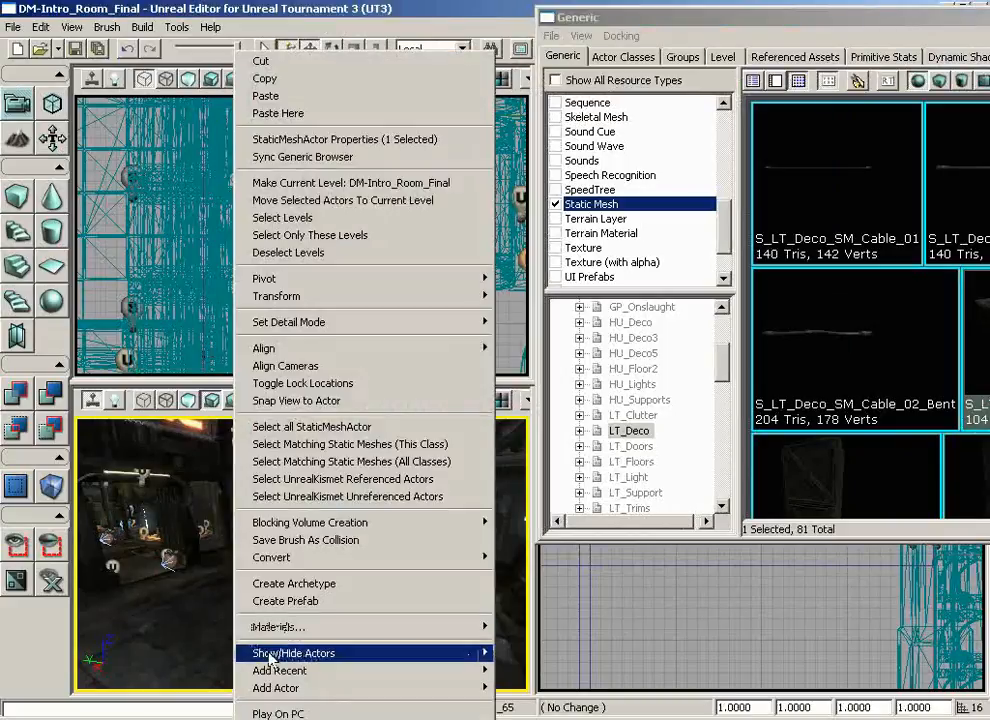
mouse_move(327, 689)
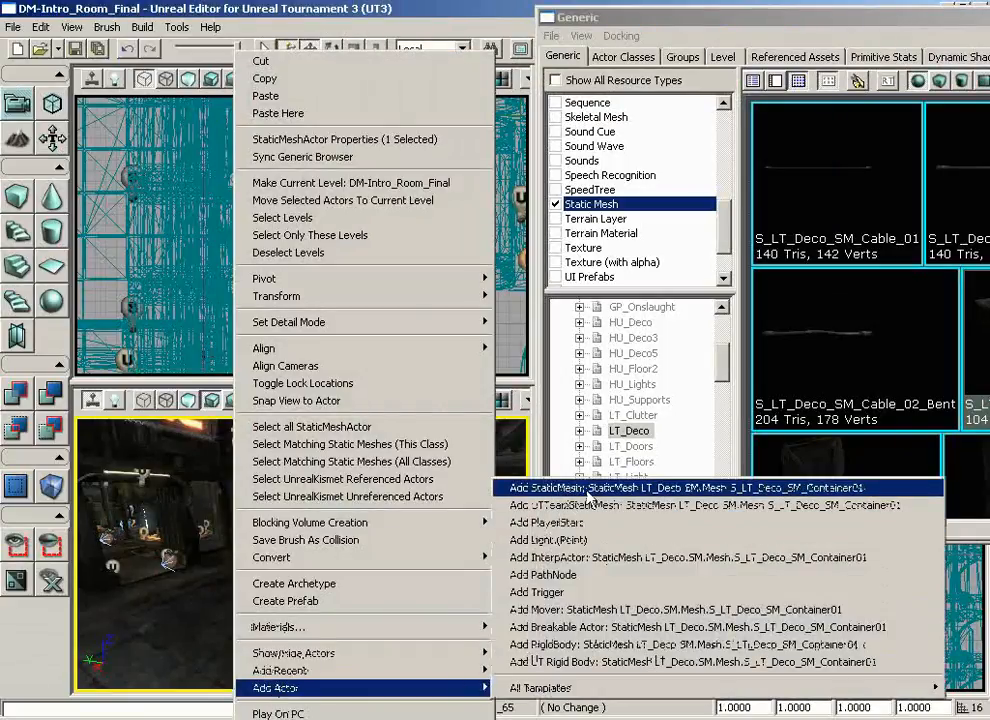
left_click(590, 490)
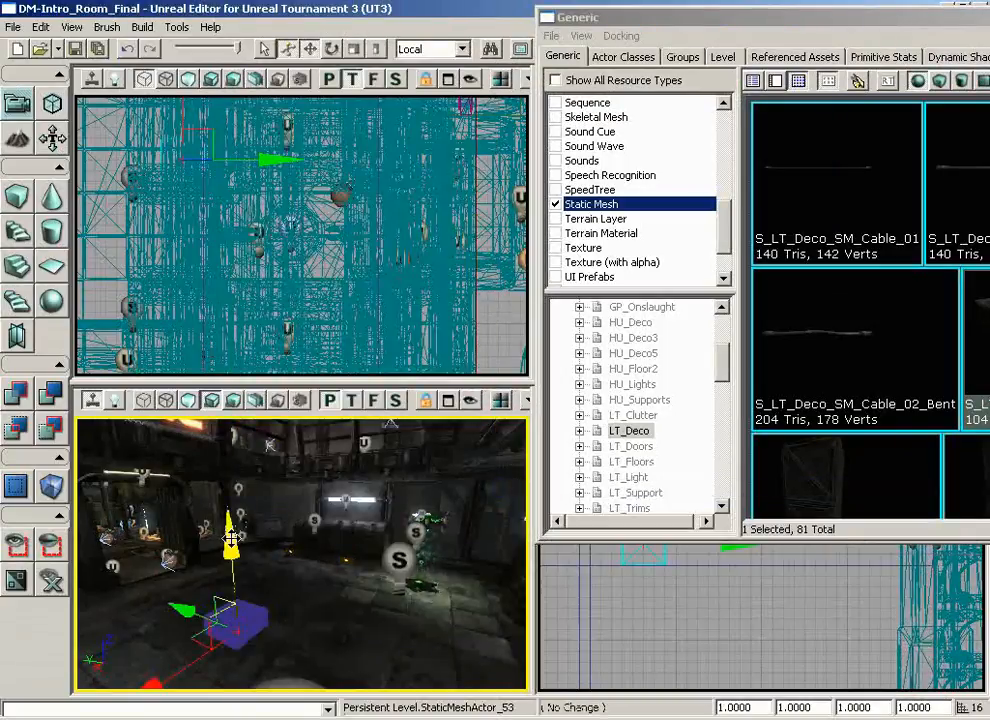
left_click_drag(231, 538, 231, 474)
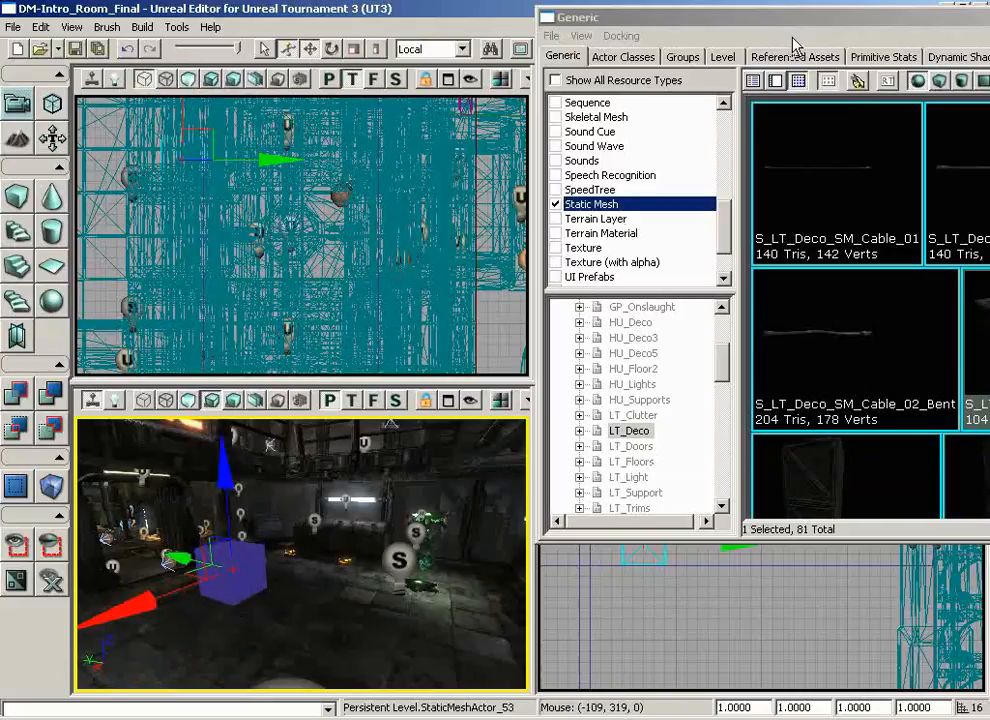
Close the Generic Browser and sync it to the container placed in the perspective viewport to locate its source mesh.
left_click_drag(740, 20, 532, 24)
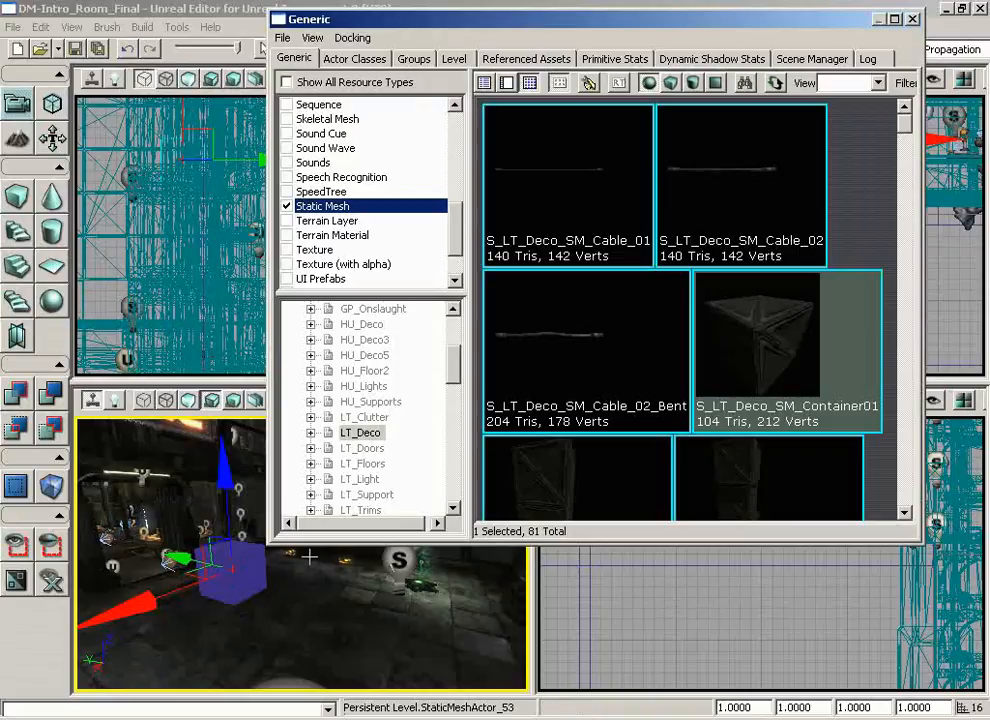
left_click(235, 580)
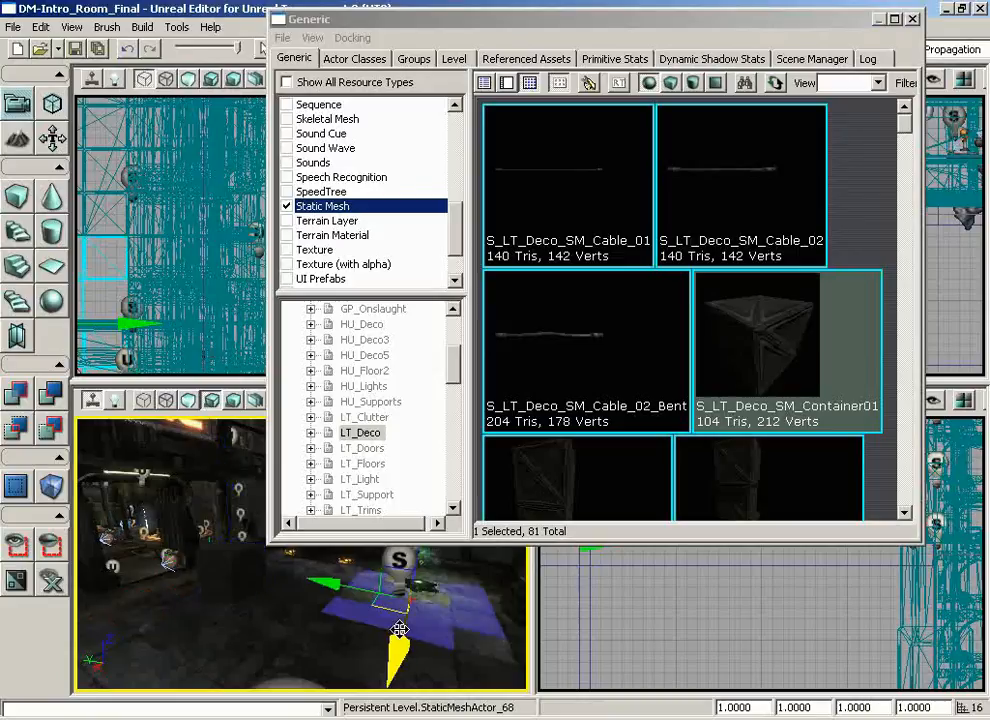
left_click(227, 580)
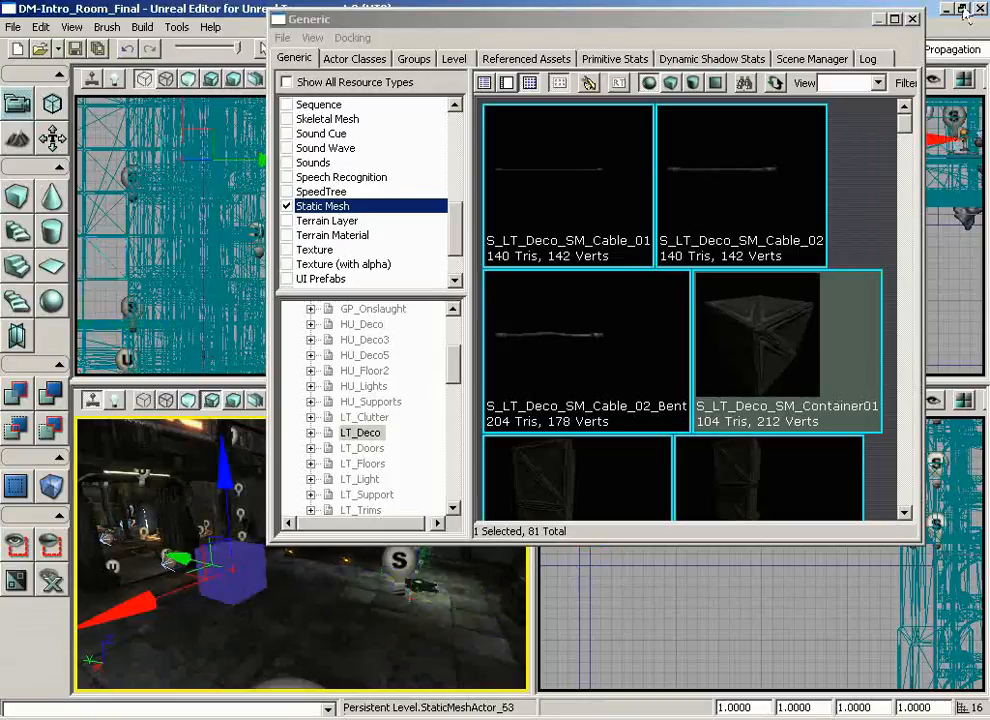
left_click(912, 20)
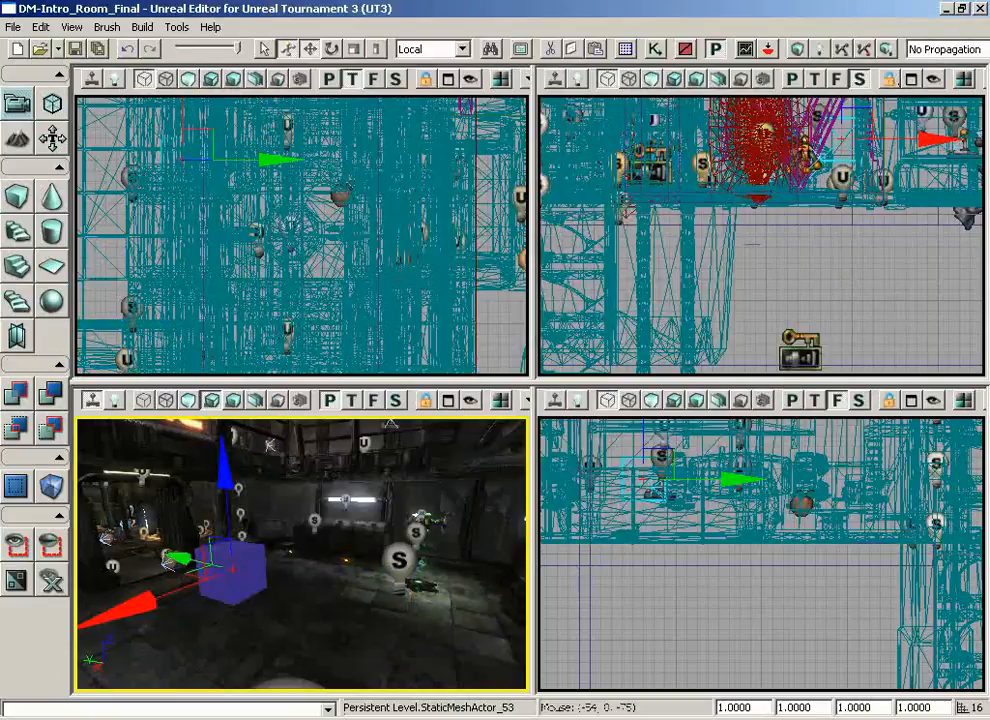
right_click(243, 588)
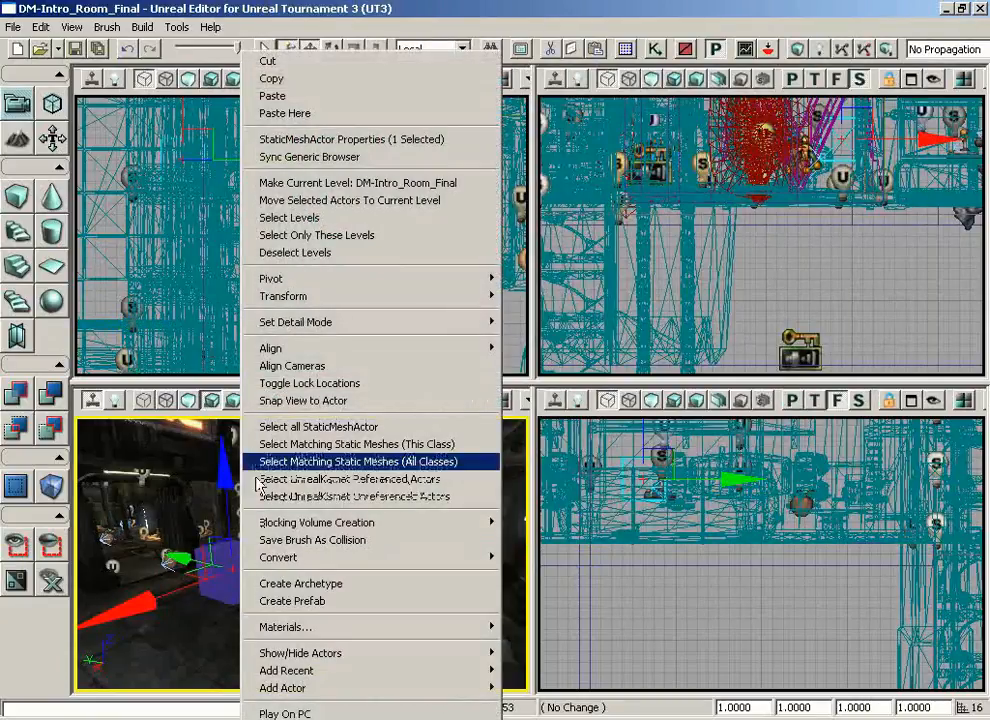
left_click(284, 160)
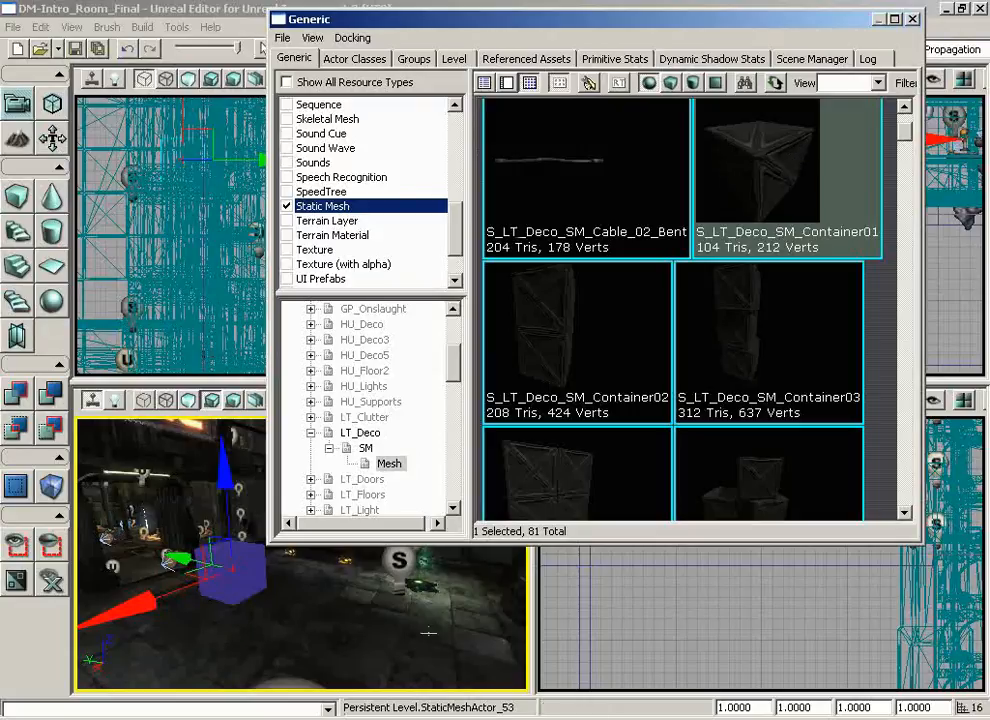
Close the Generic Browser, select the broken floor tiles near the green-lit area, and sync the browser to their mesh.
left_click(384, 648)
left_click(913, 20)
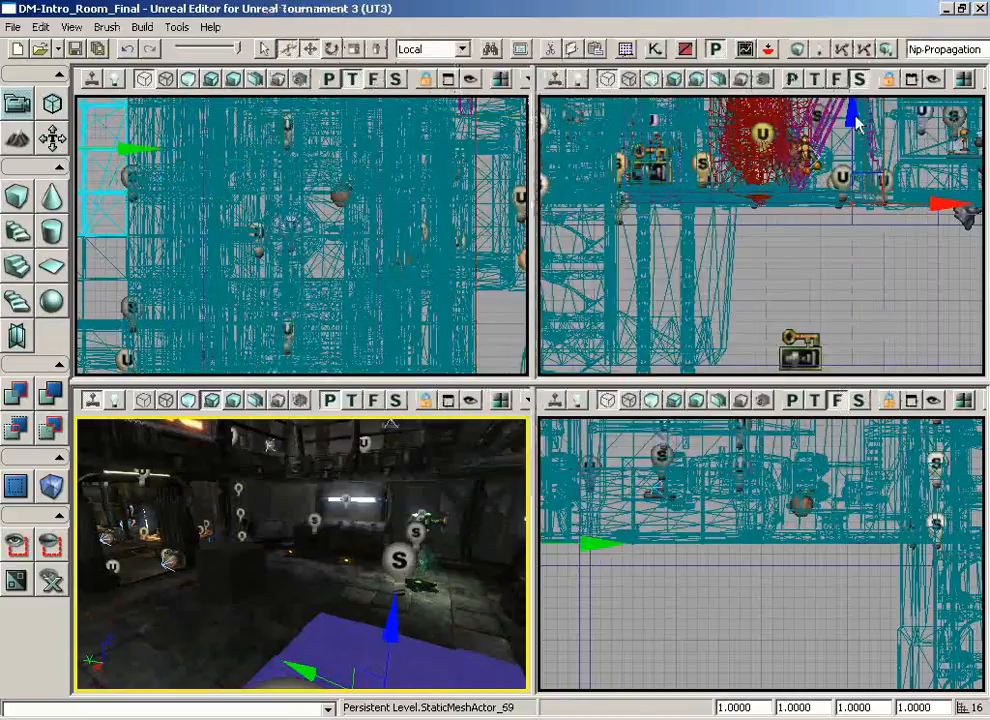
left_click_drag(438, 602, 474, 565)
left_click(283, 619)
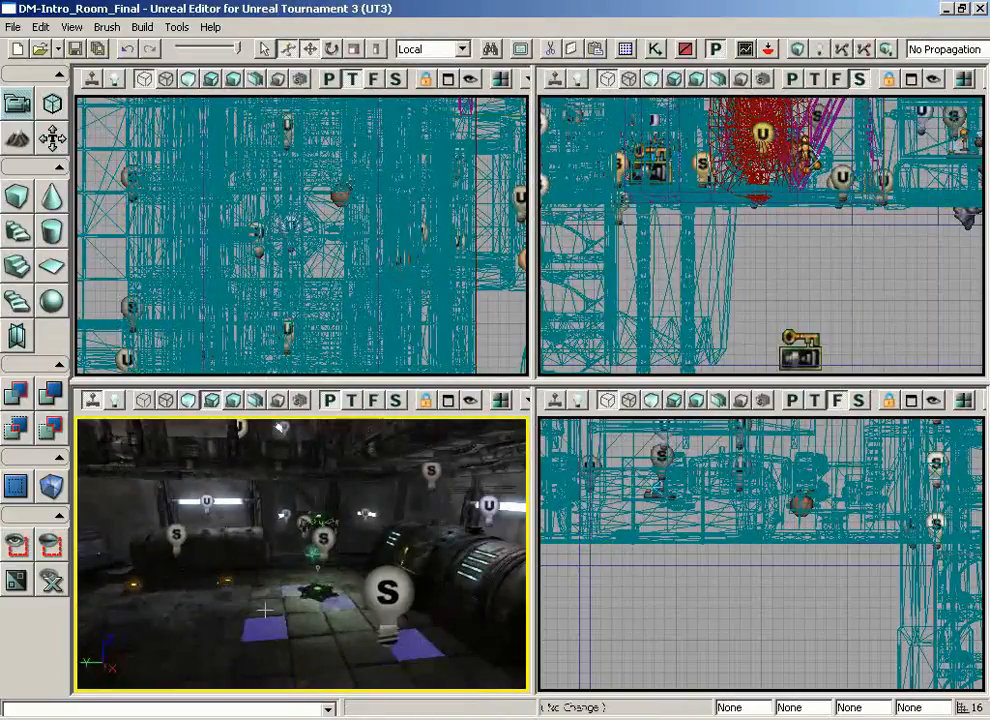
left_click(268, 620)
right_click(268, 620)
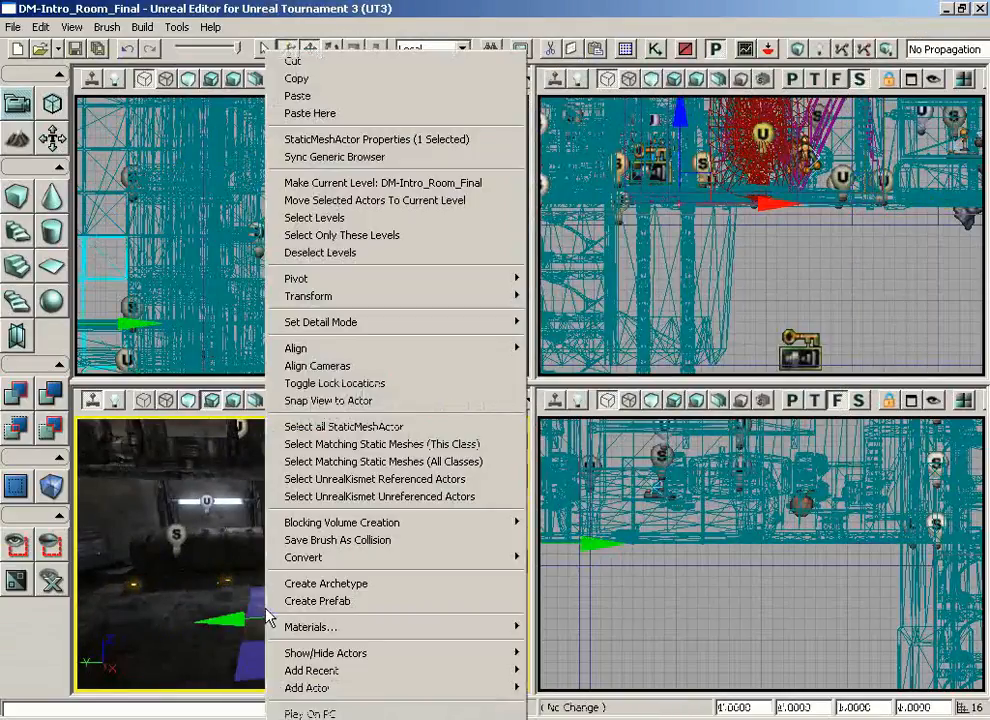
left_click(334, 157)
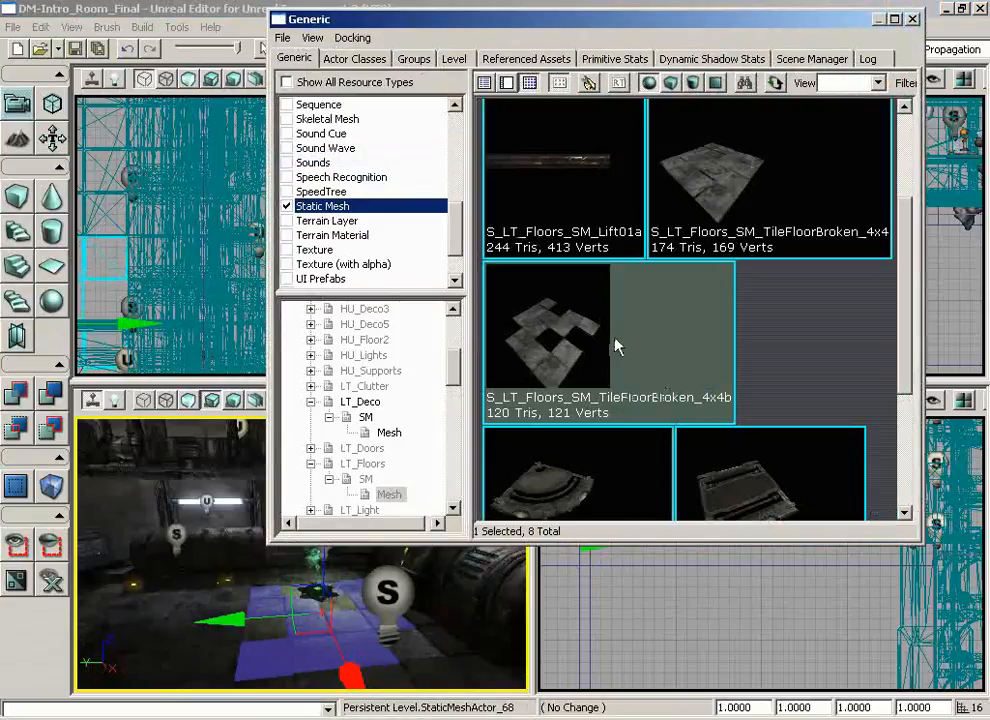